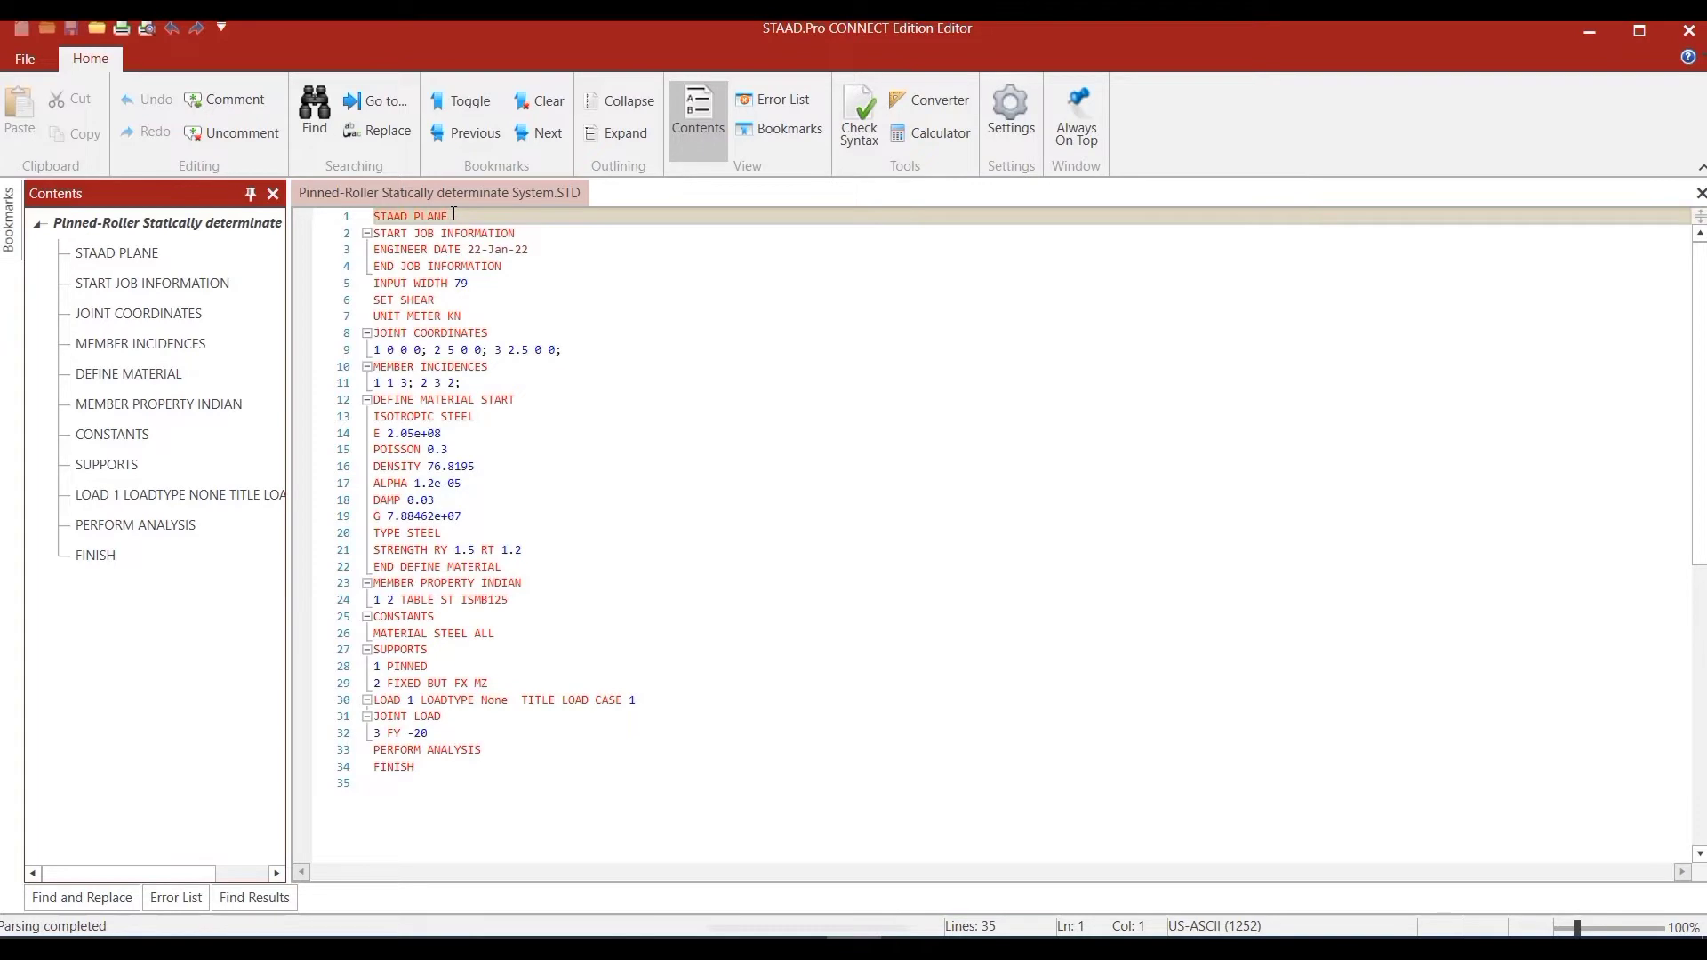
- Review the 35-line .STD input, highlighting the STAAD PLANE line, then close the Editor
left_click_drag(453, 214, 375, 216)
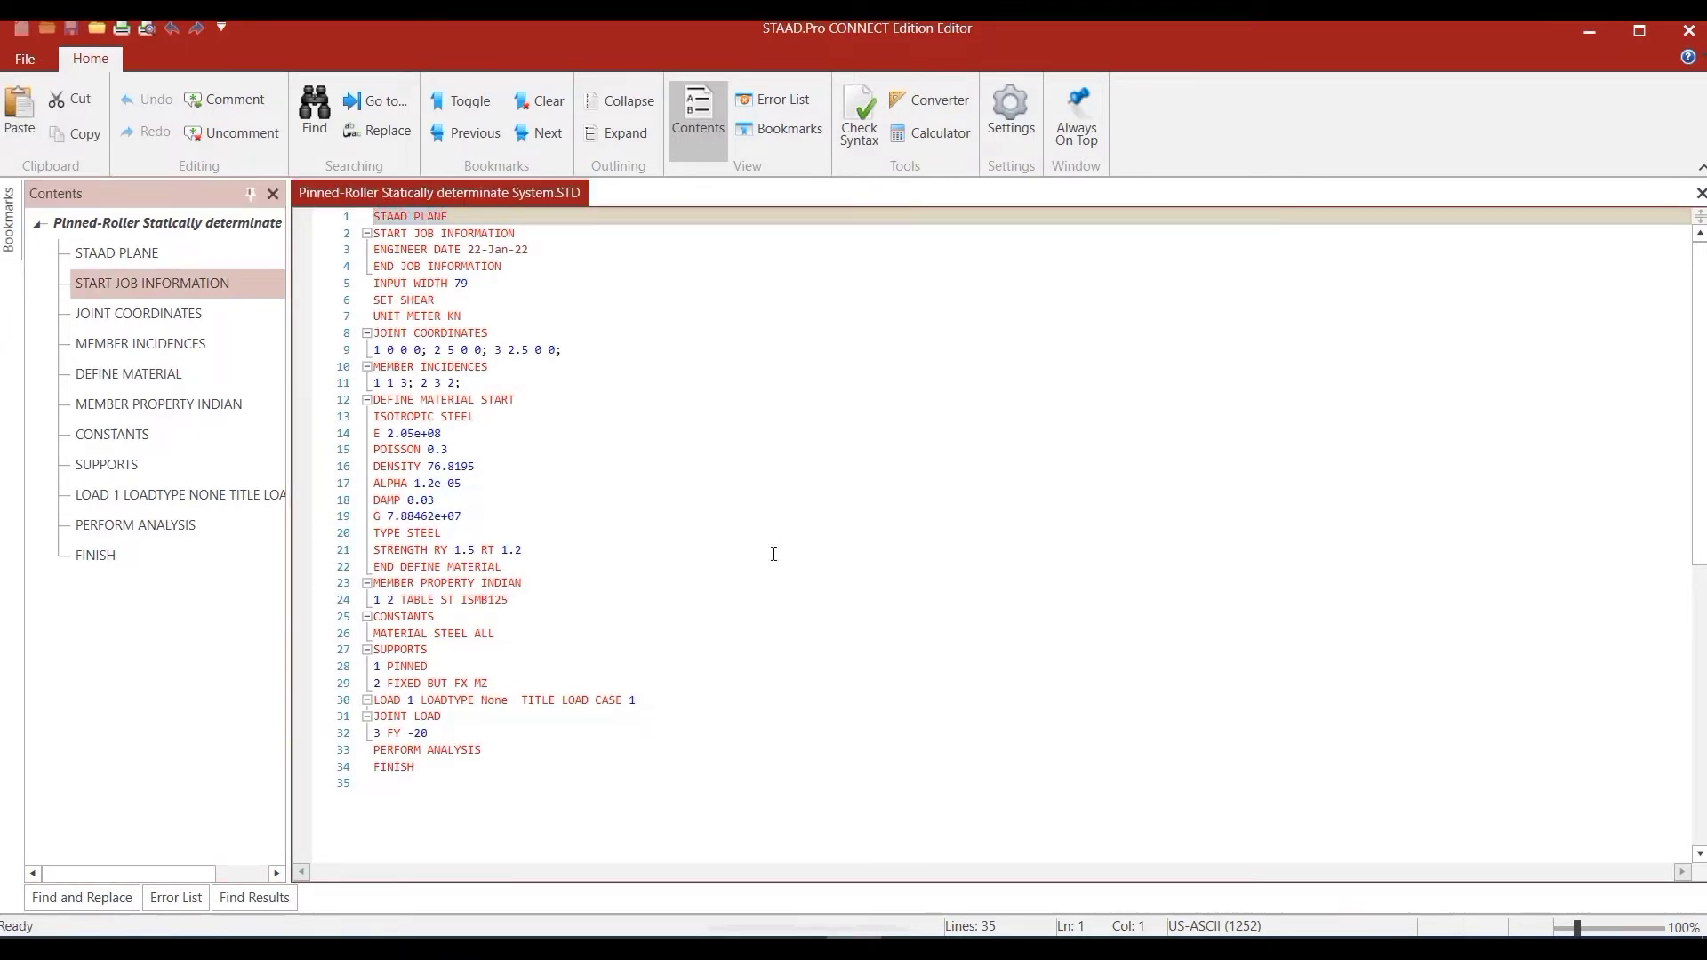
left_click(1689, 30)
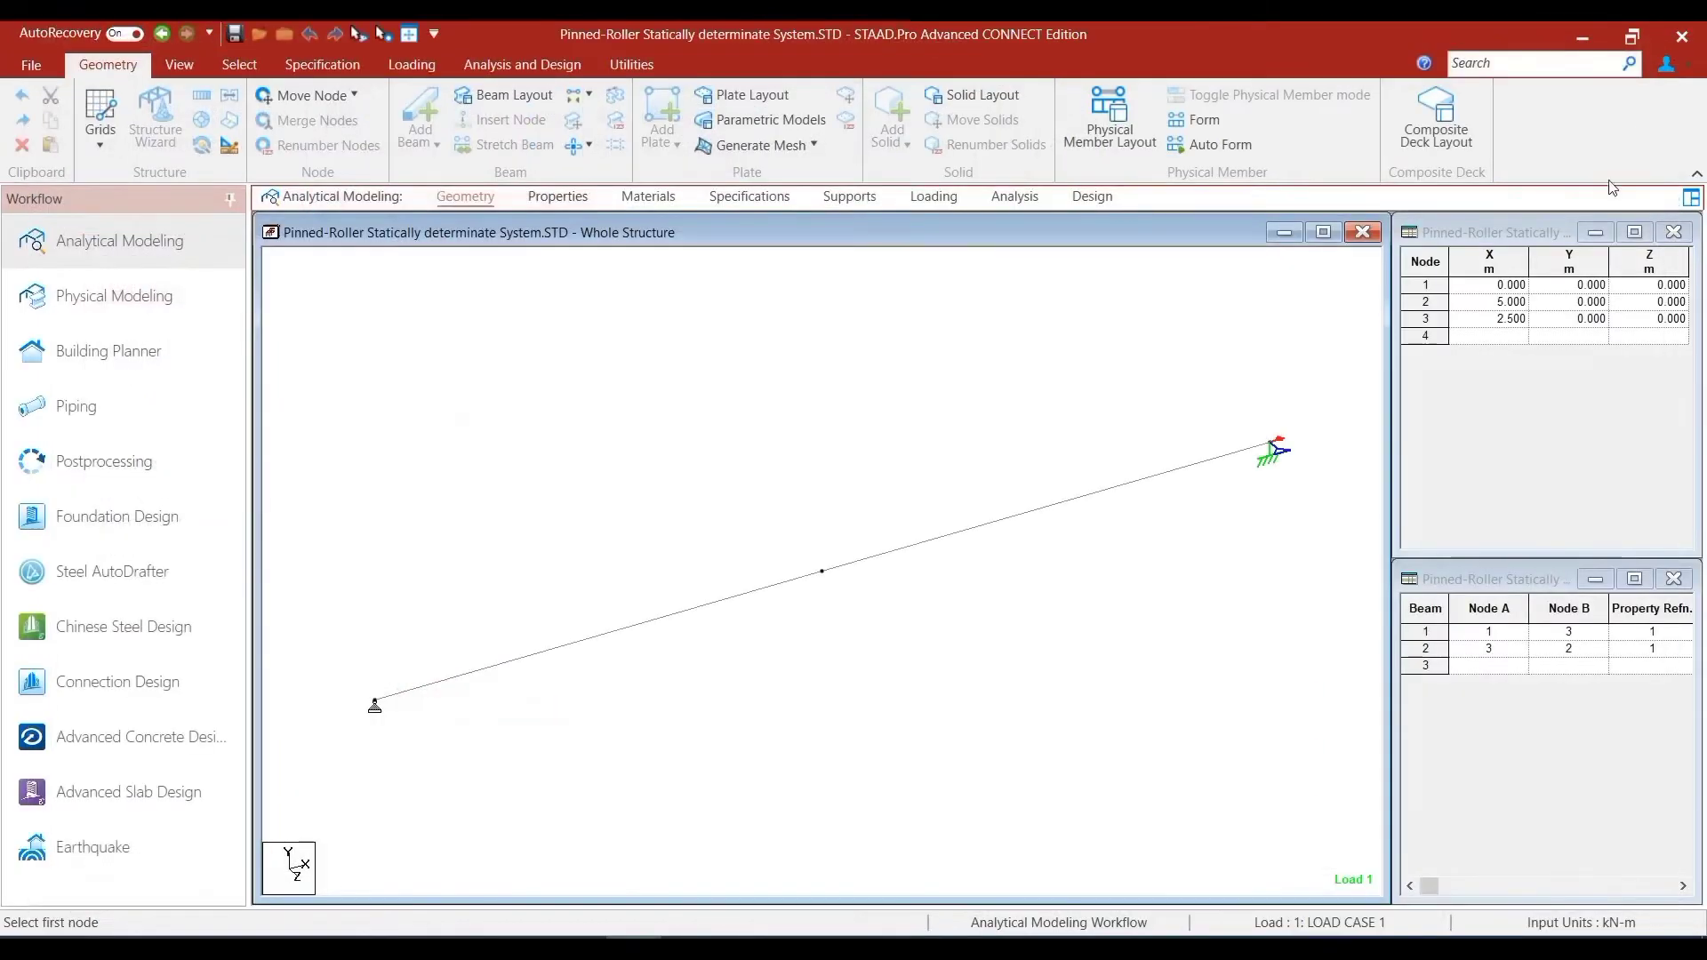
- Display LOAD CASE 1's FY -20 kN load at node 3 from the Load Cases Details
left_click(927, 200)
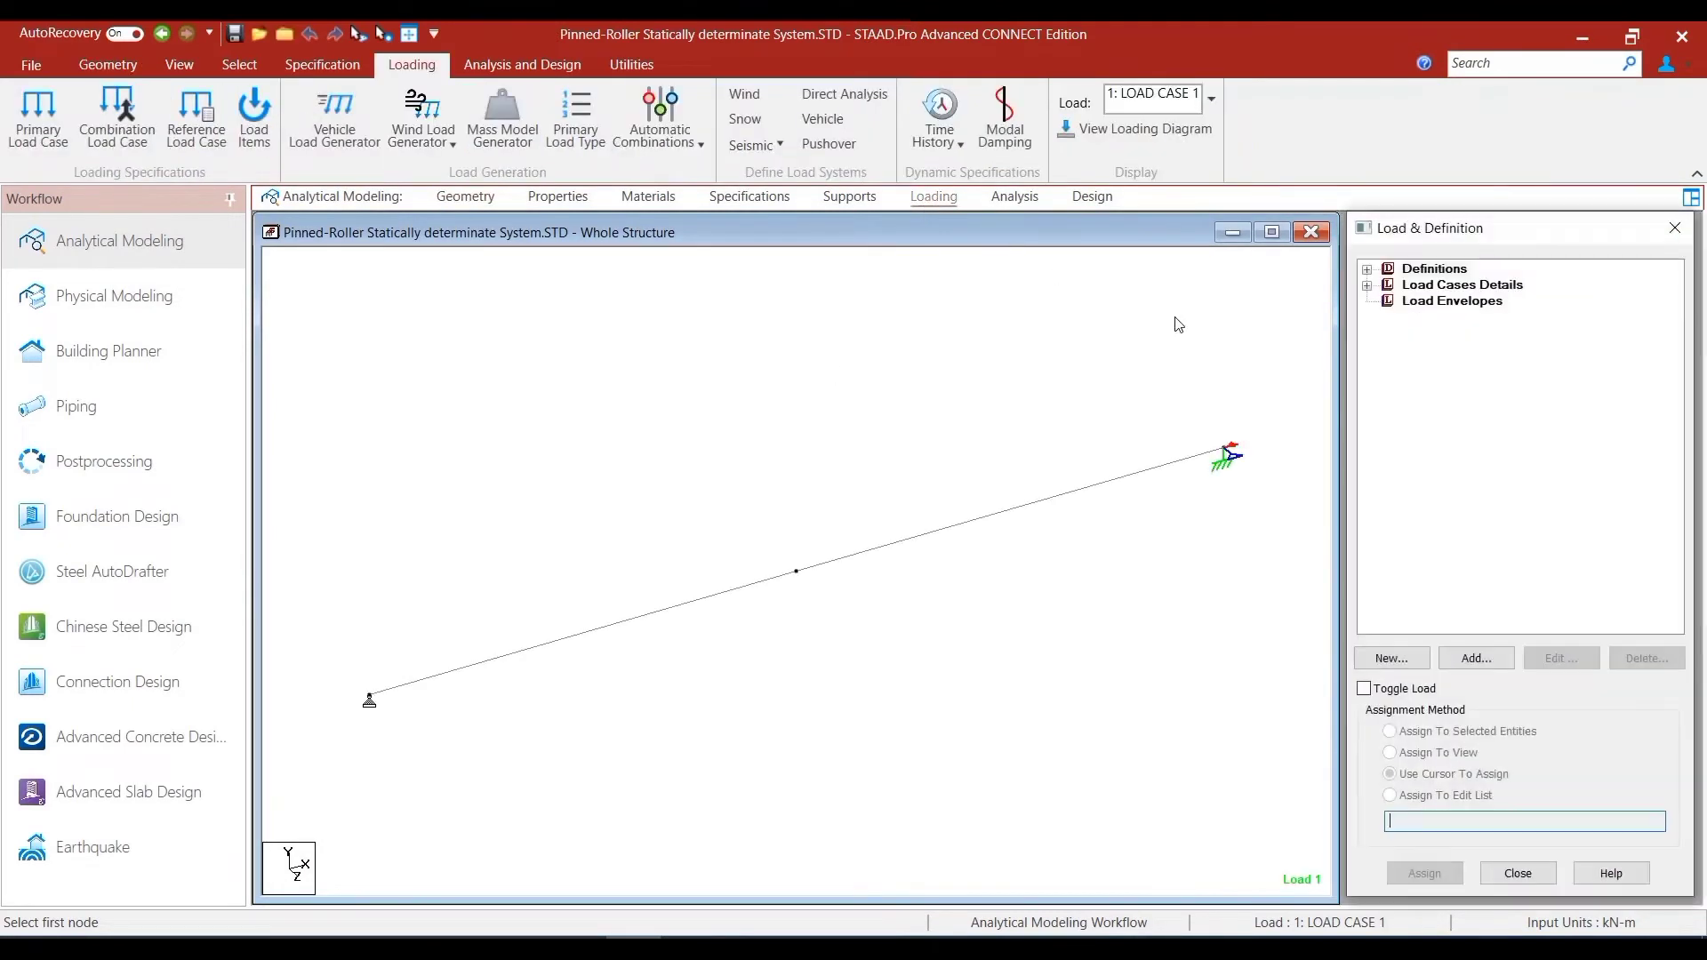
left_click(1367, 285)
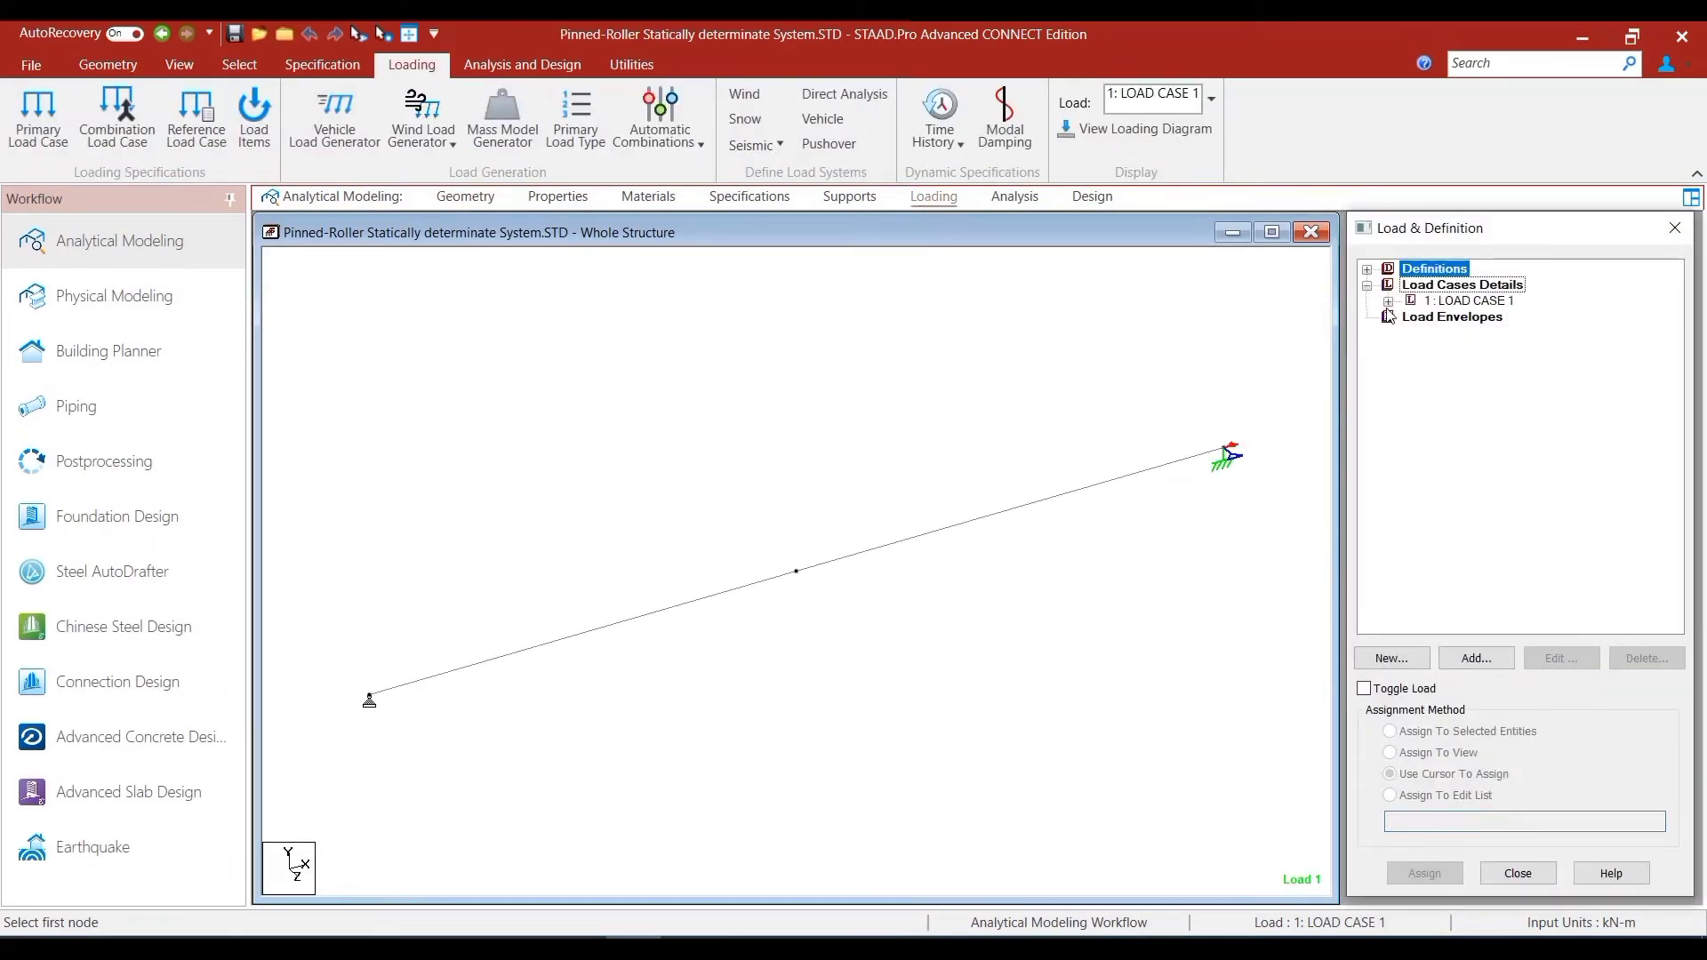
left_click(1389, 302)
left_click(1476, 318)
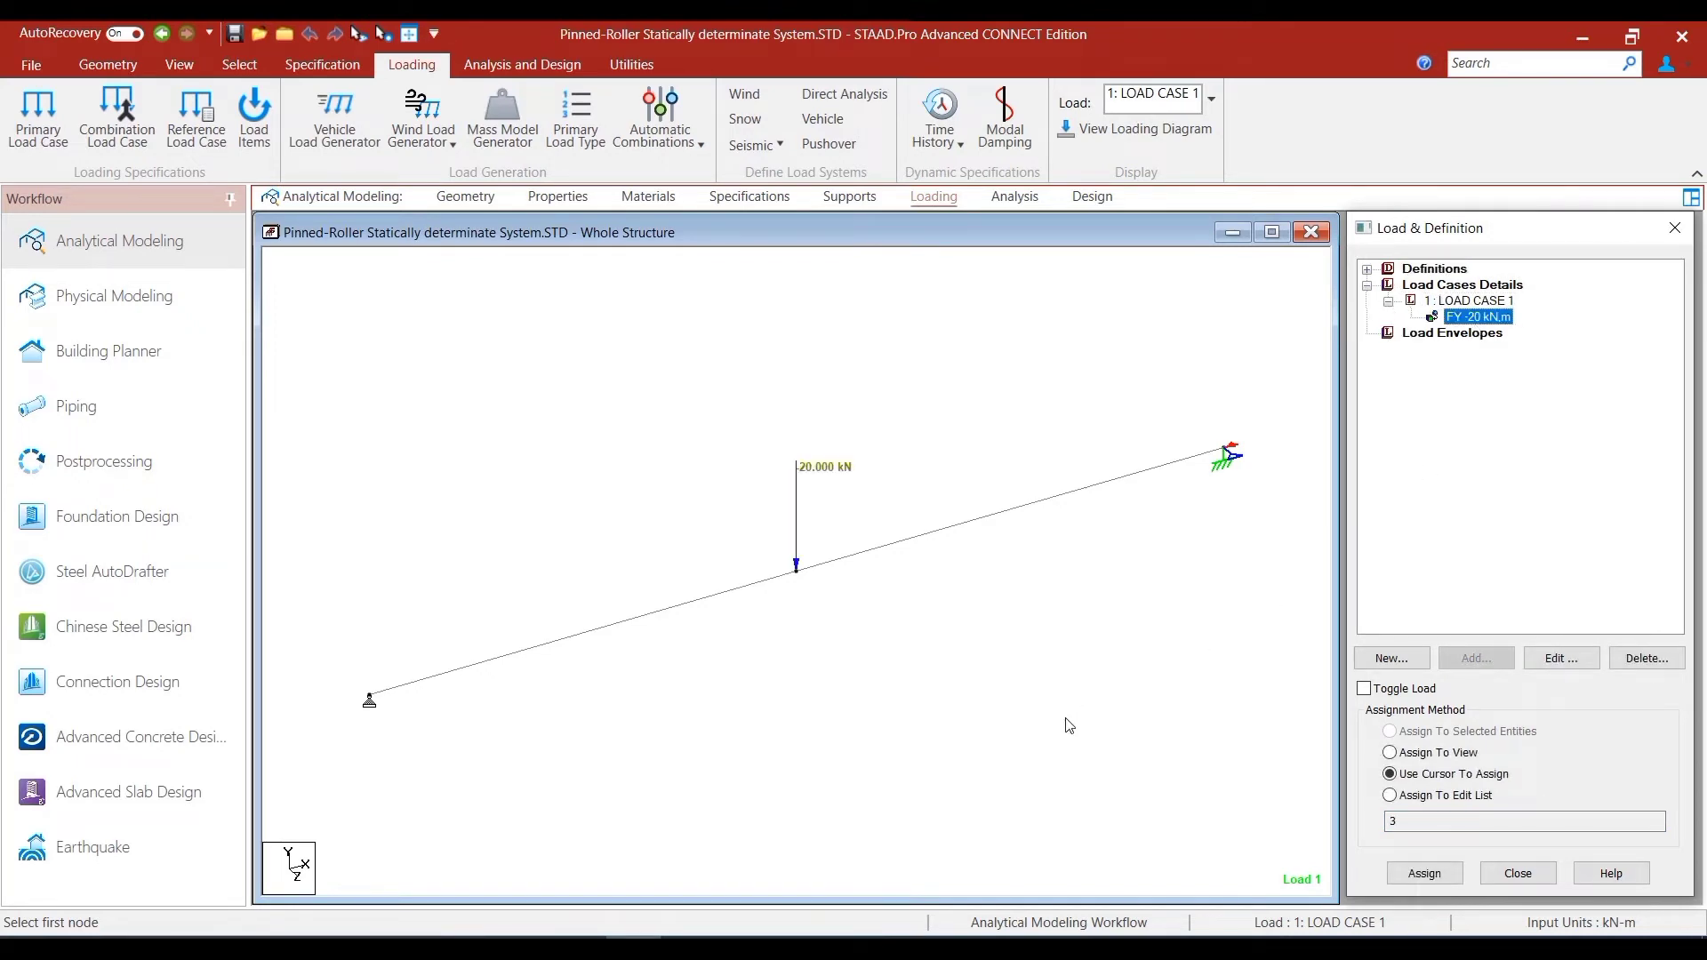
left_click(633, 65)
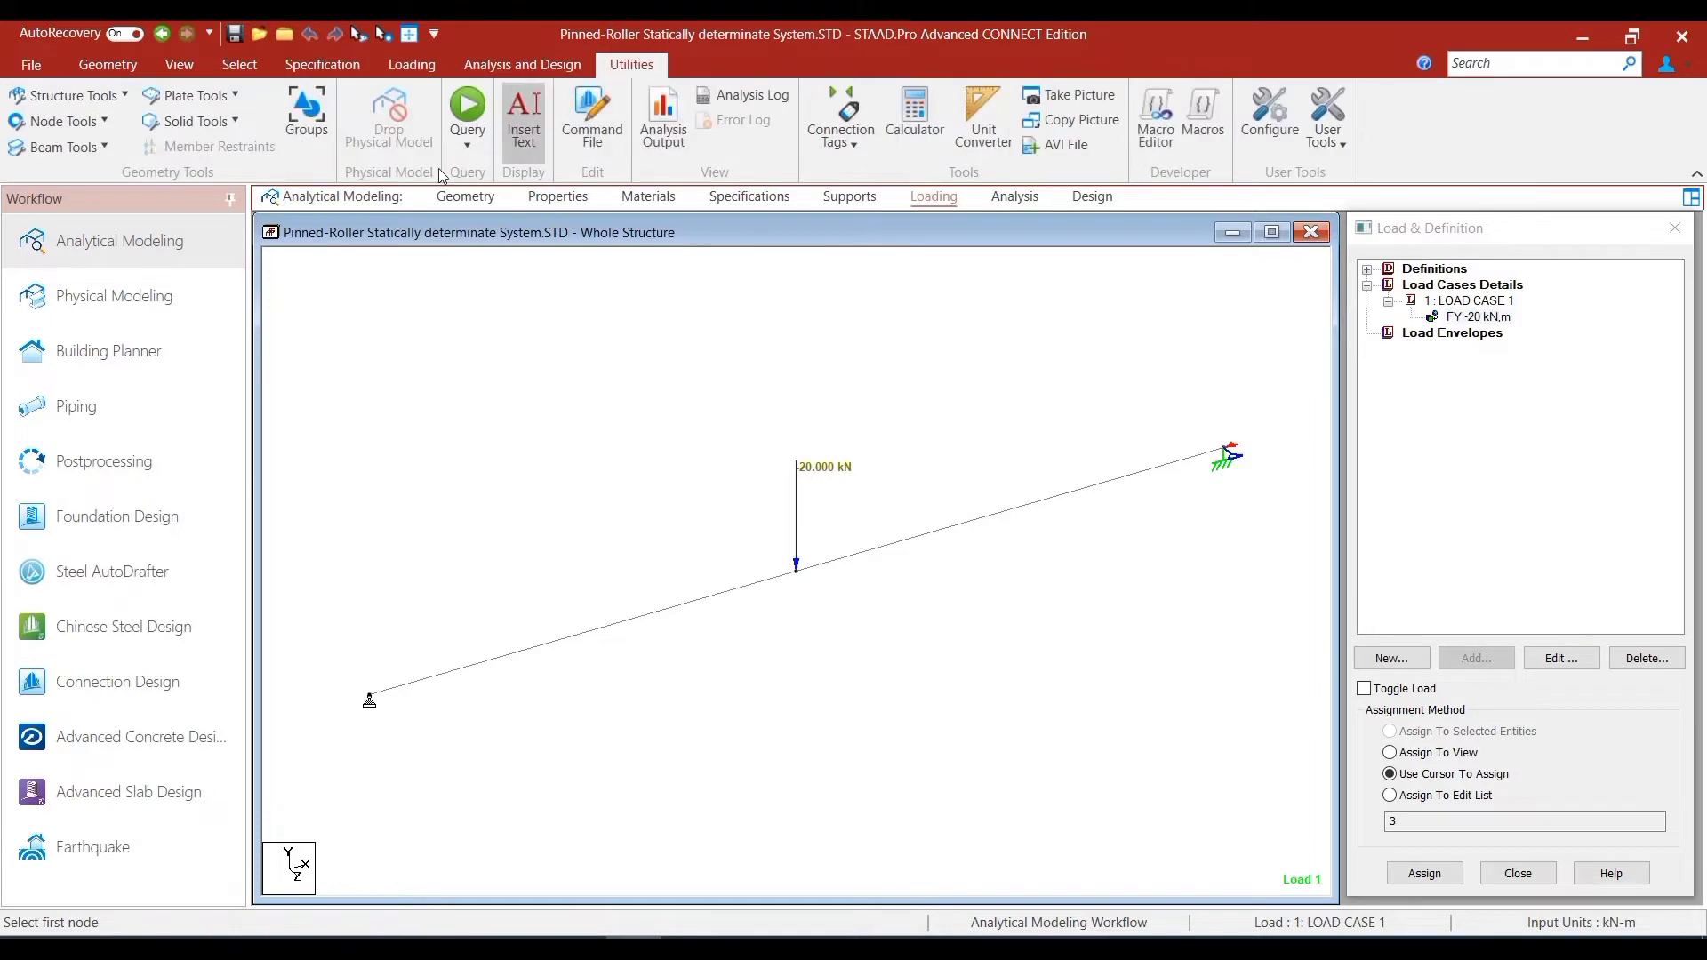
left_click(105, 122)
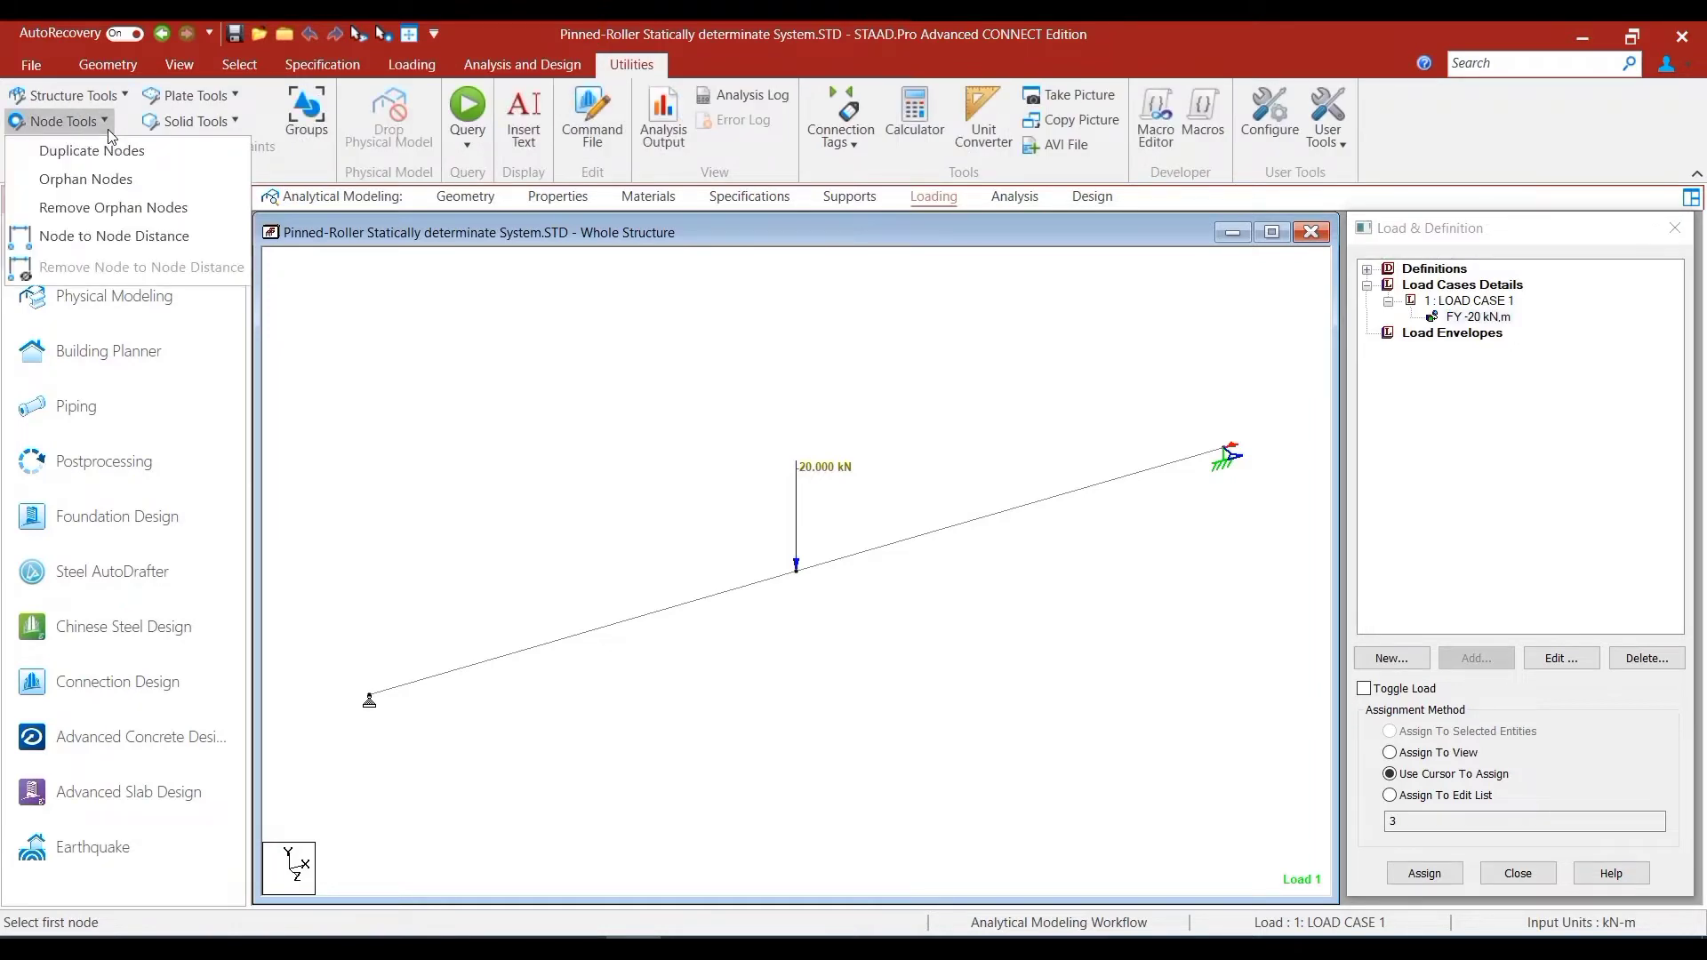
left_click(116, 239)
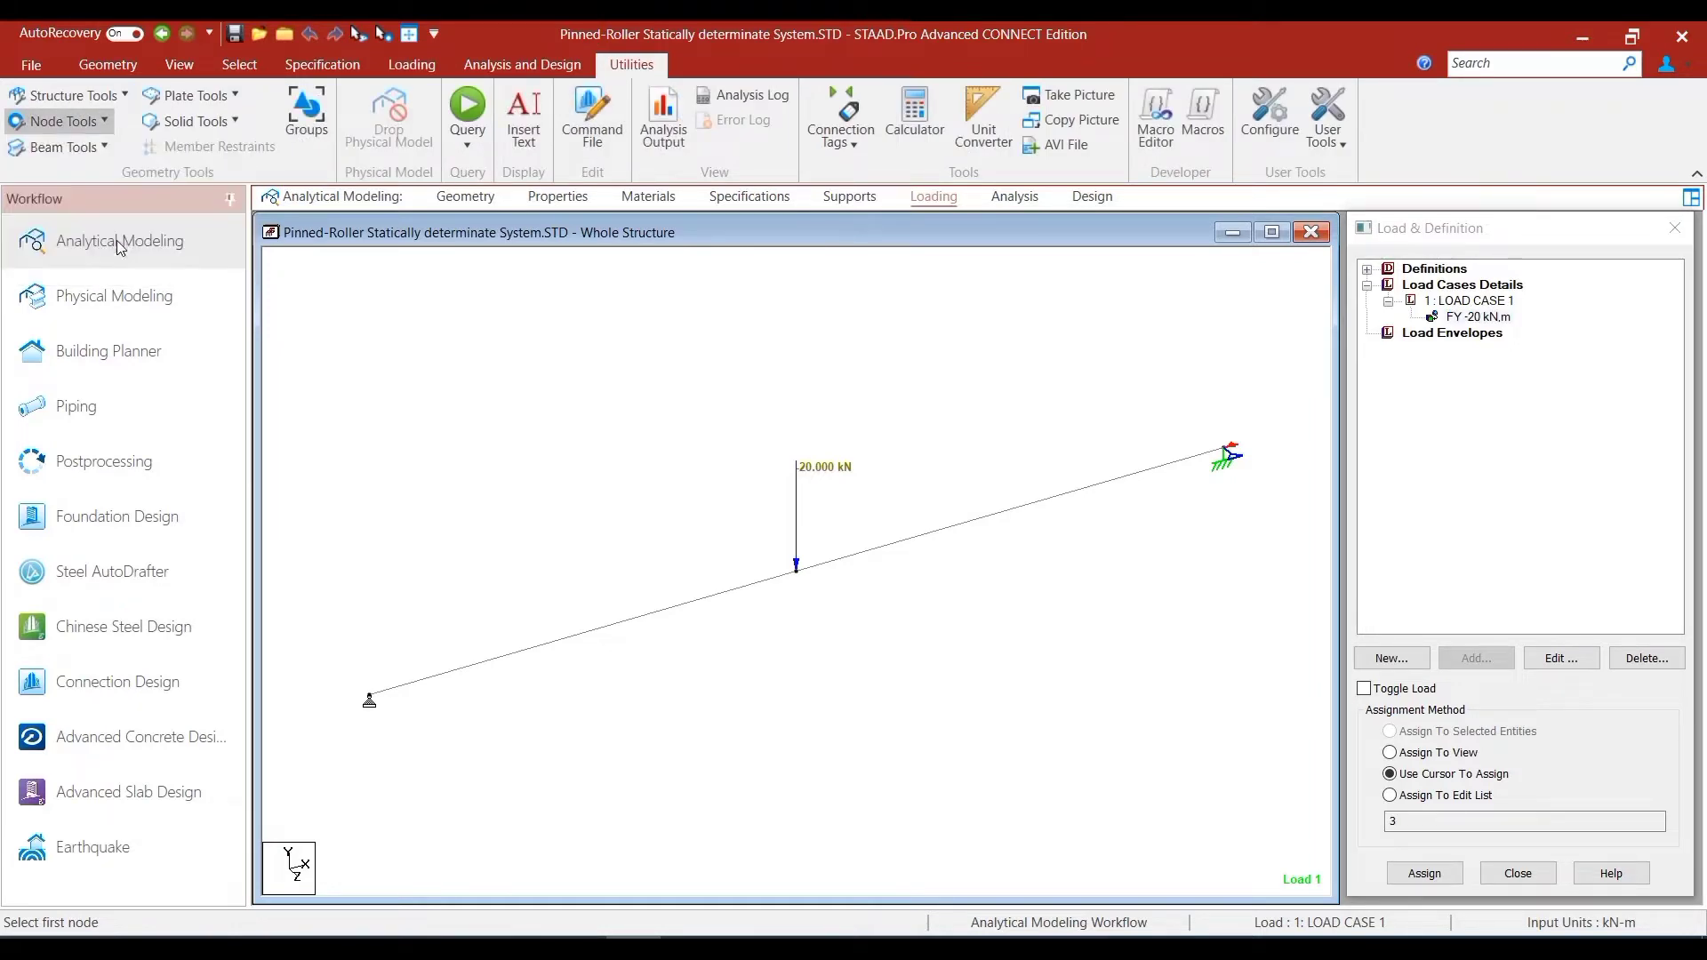
left_click(370, 700)
left_click(1227, 455)
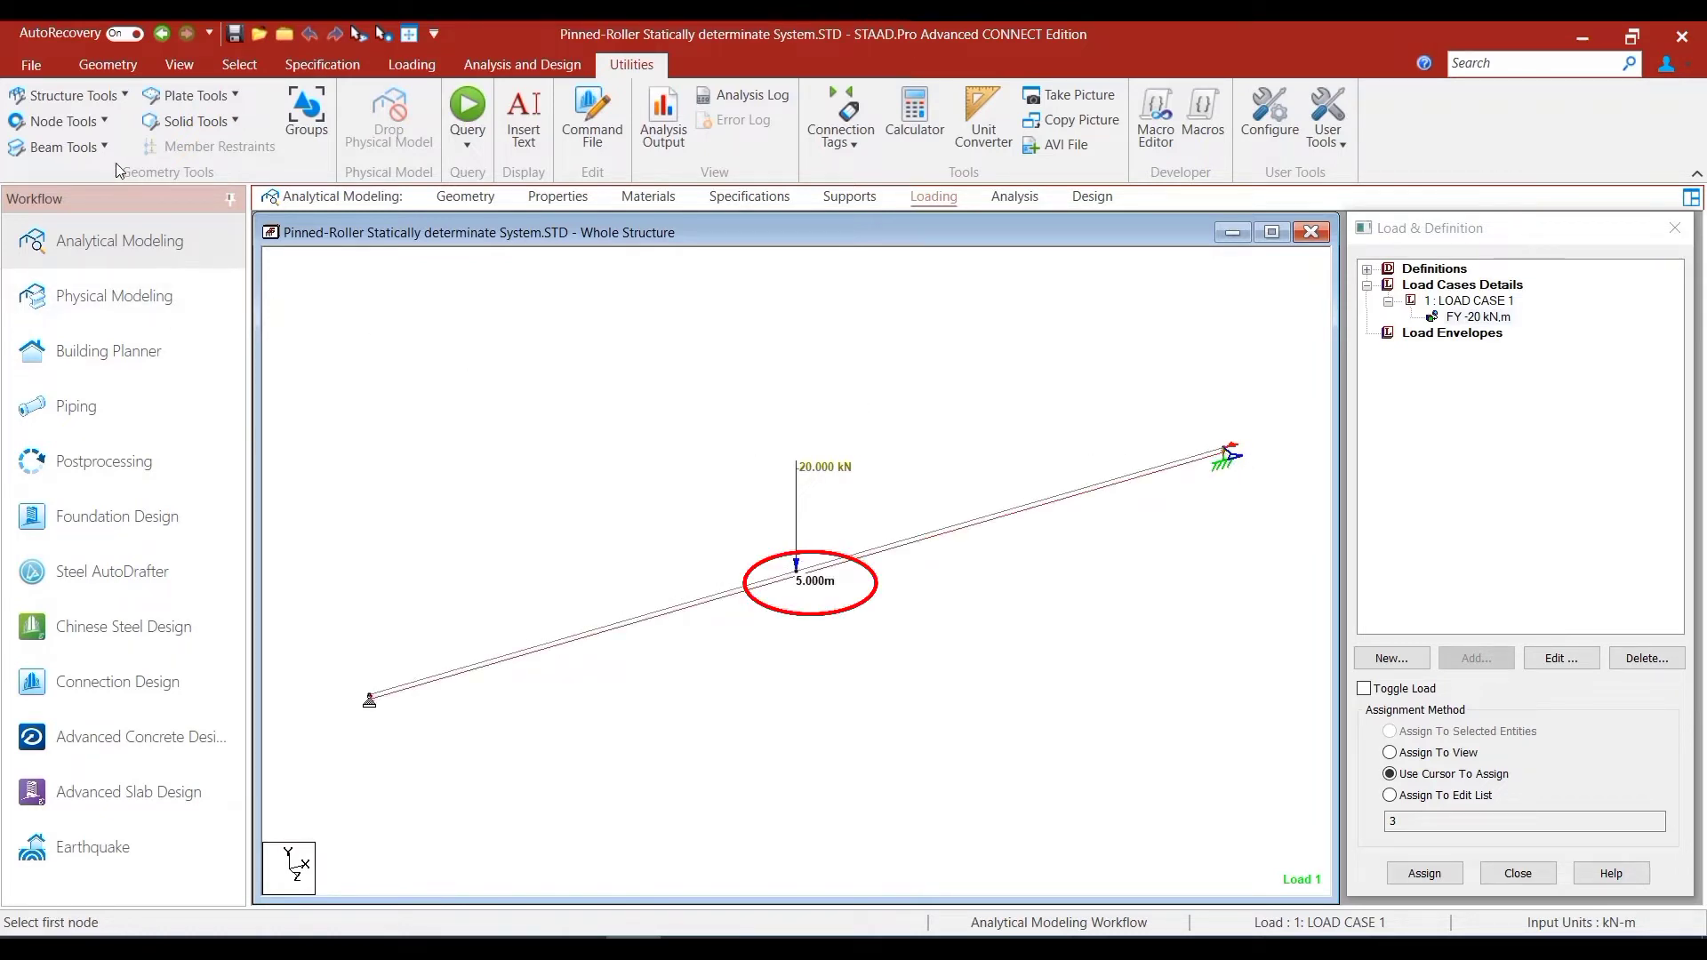
left_click(105, 121)
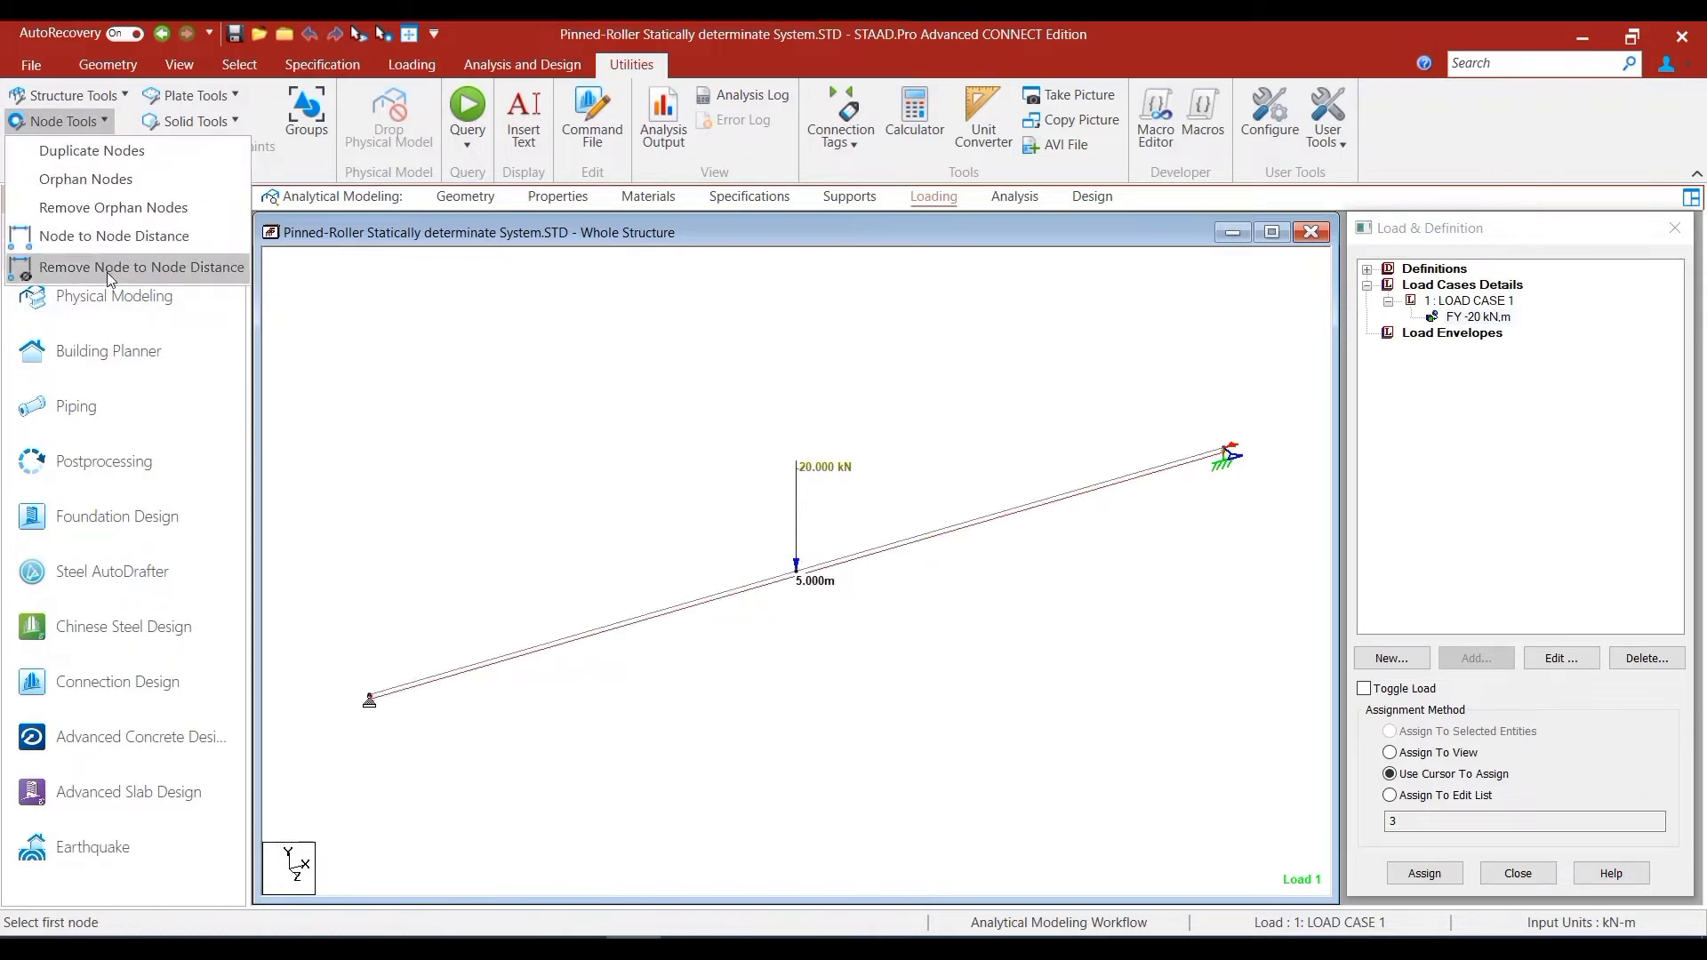
left_click(107, 269)
left_click(98, 125)
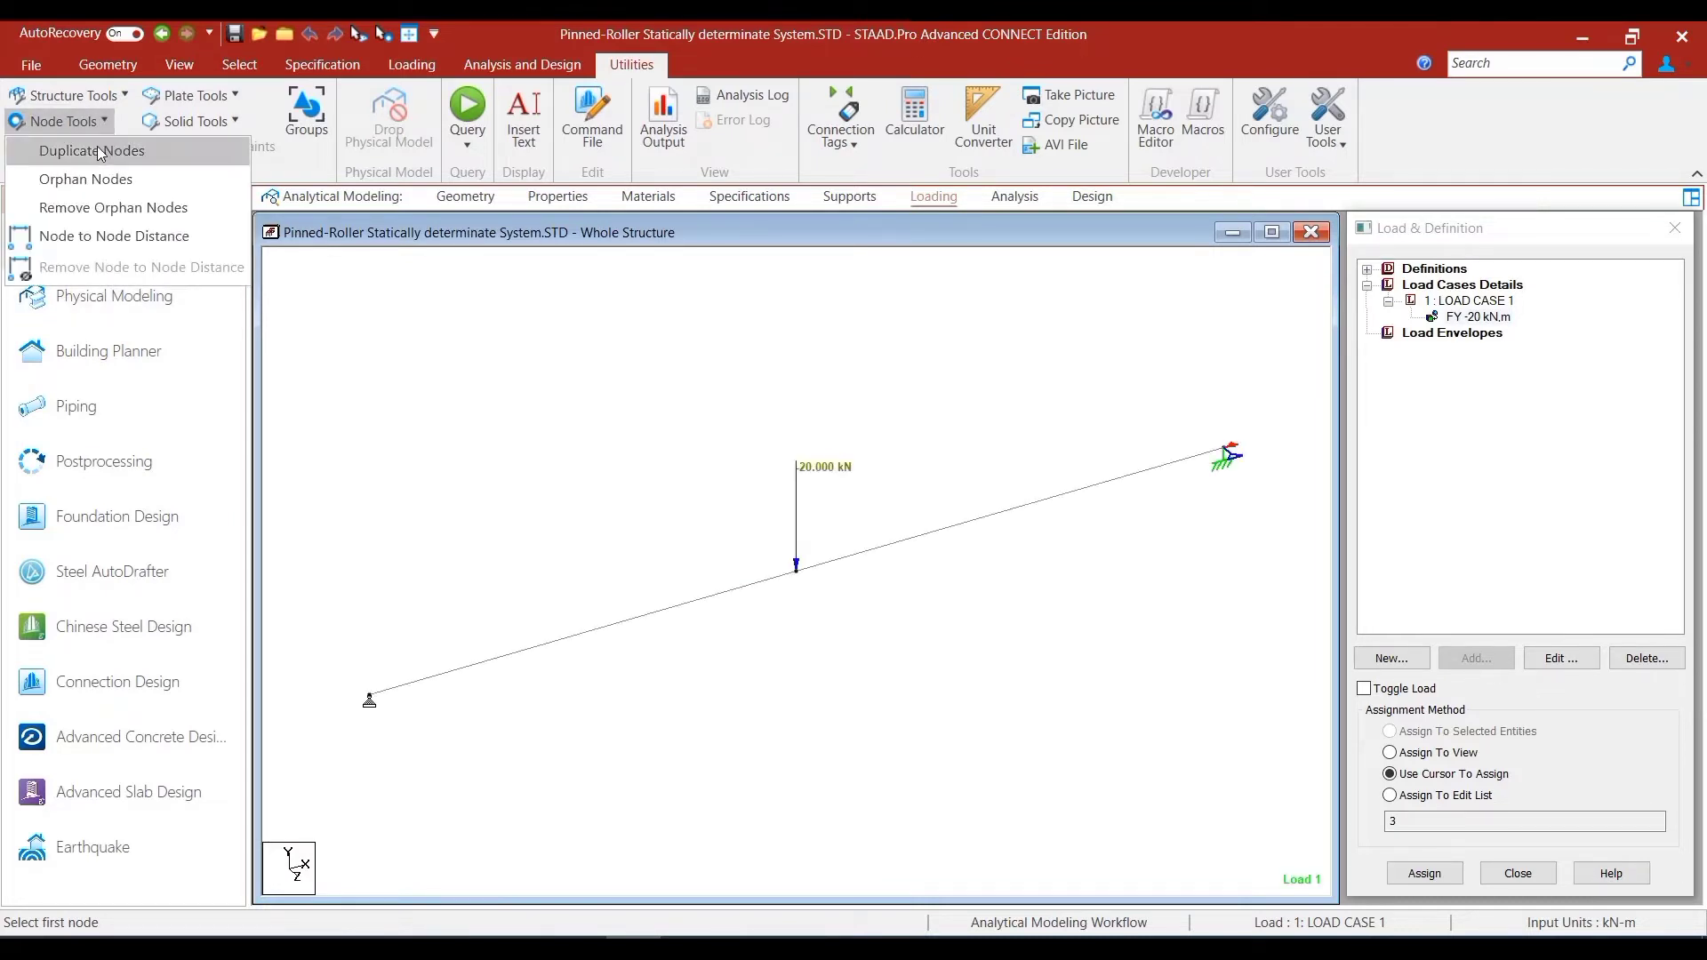
left_click(109, 237)
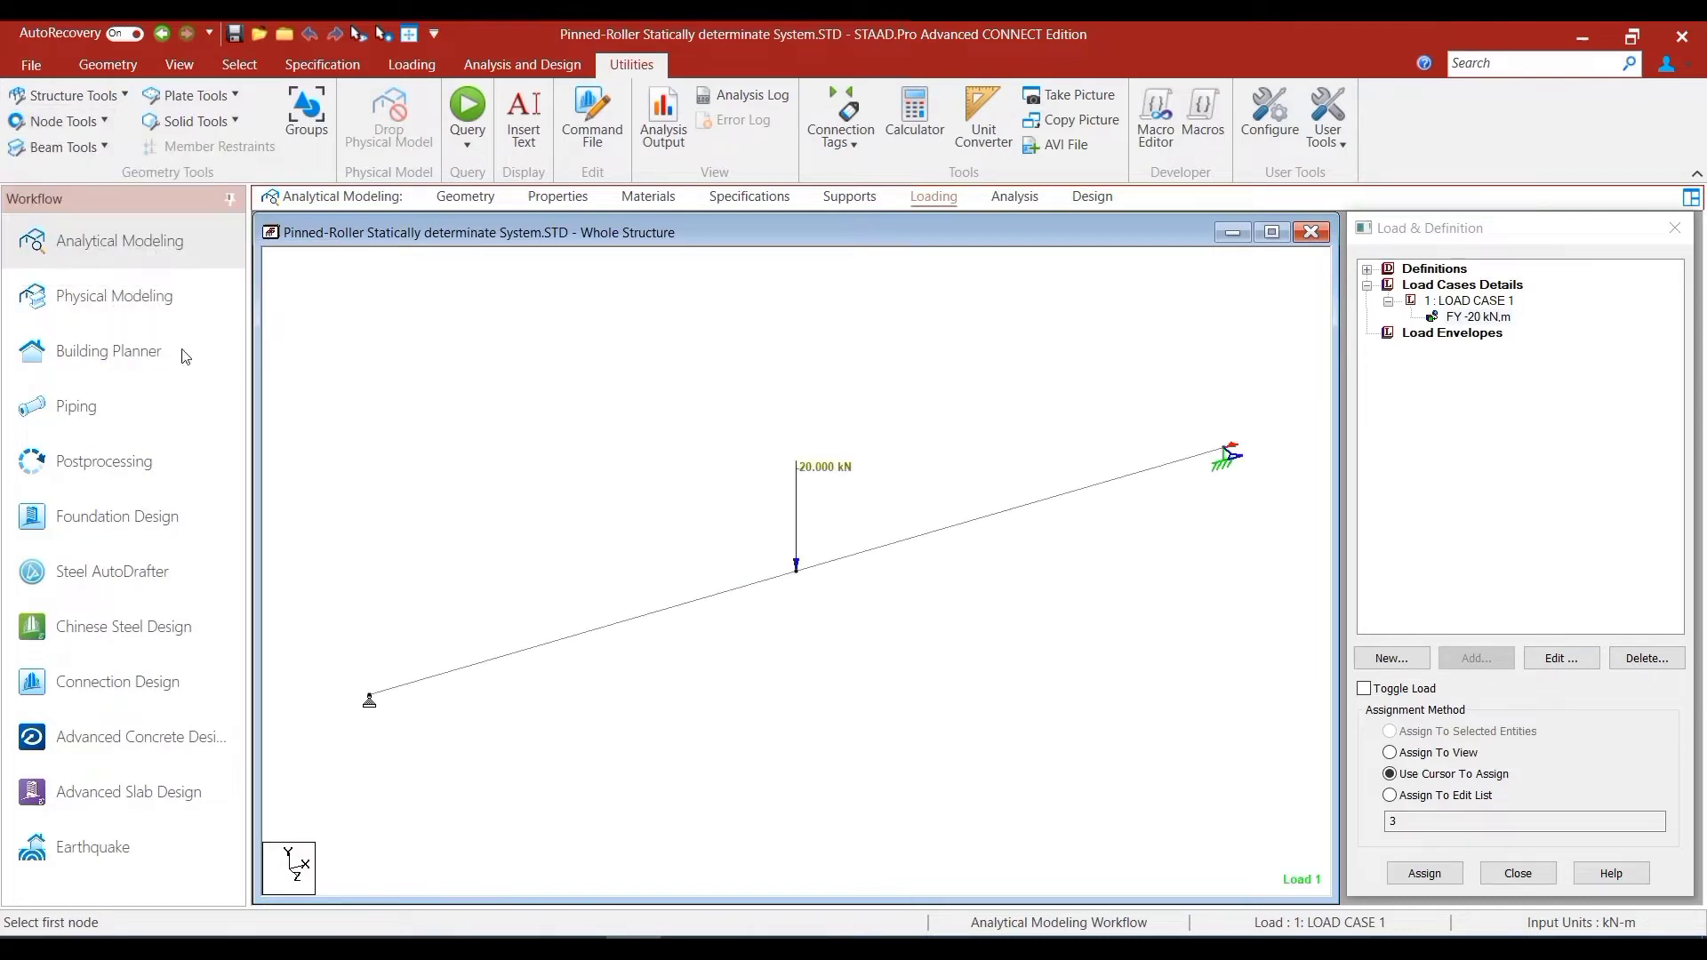
left_click(369, 701)
left_click(797, 569)
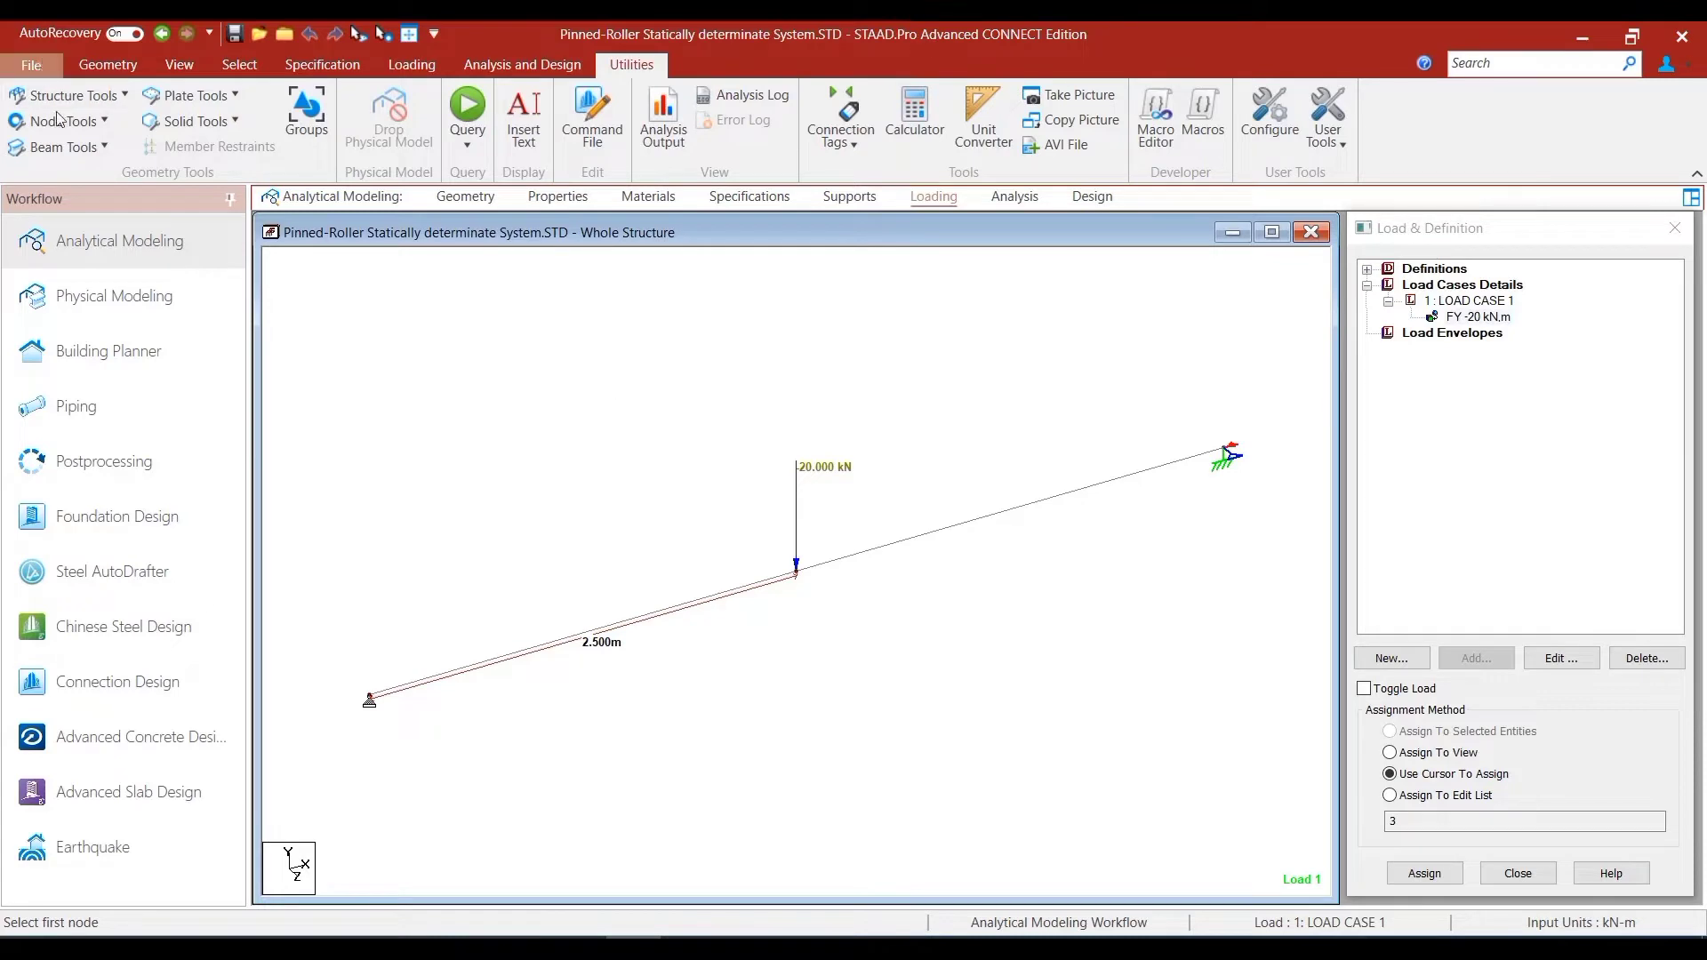
left_click(98, 128)
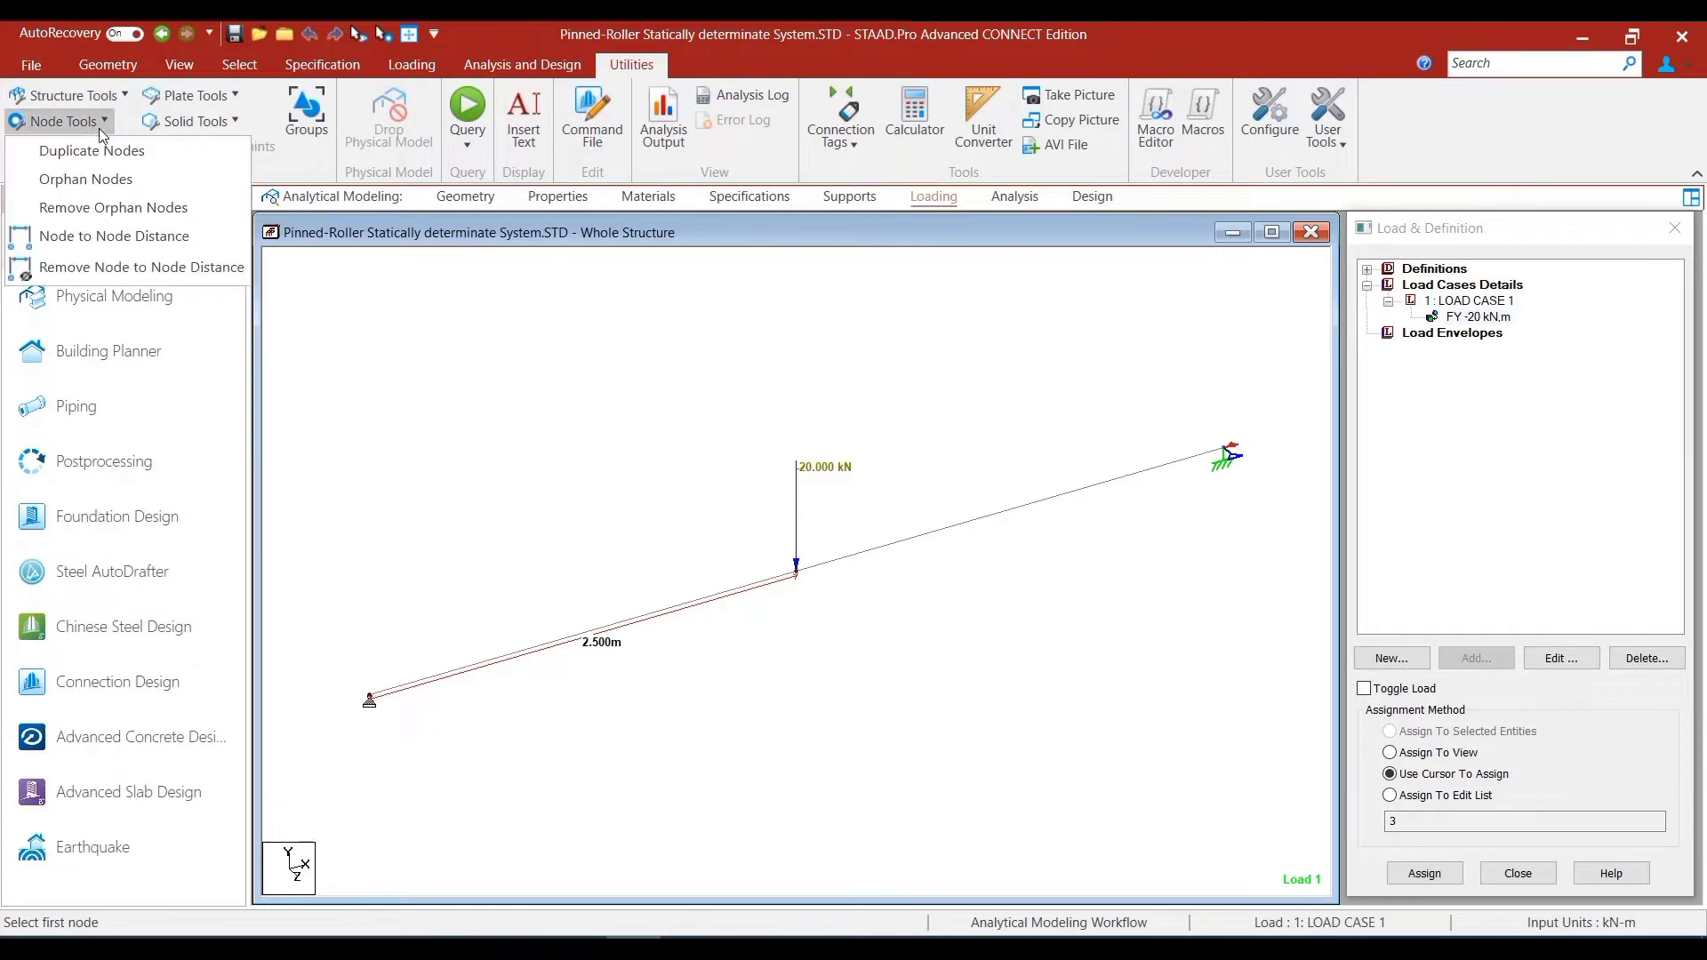
left_click(130, 269)
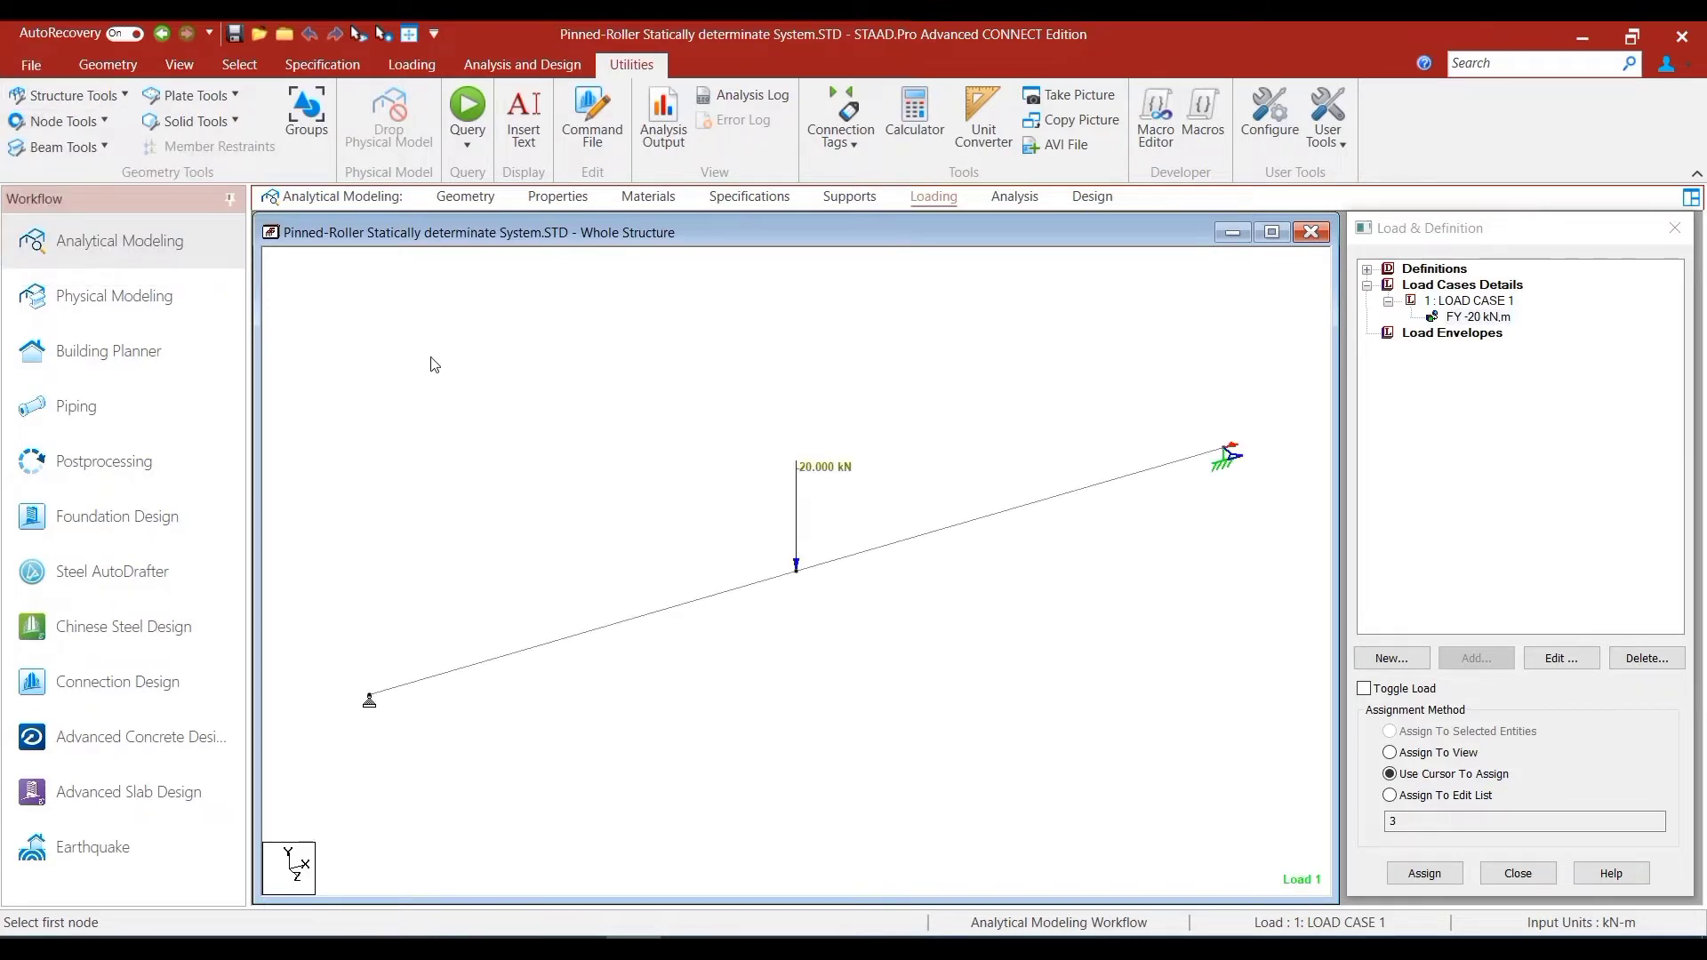
- Run the analysis with Ctrl+5 and enter post-processing, showing node 3 deflecting -57.093 mm
key("ctrl+5")
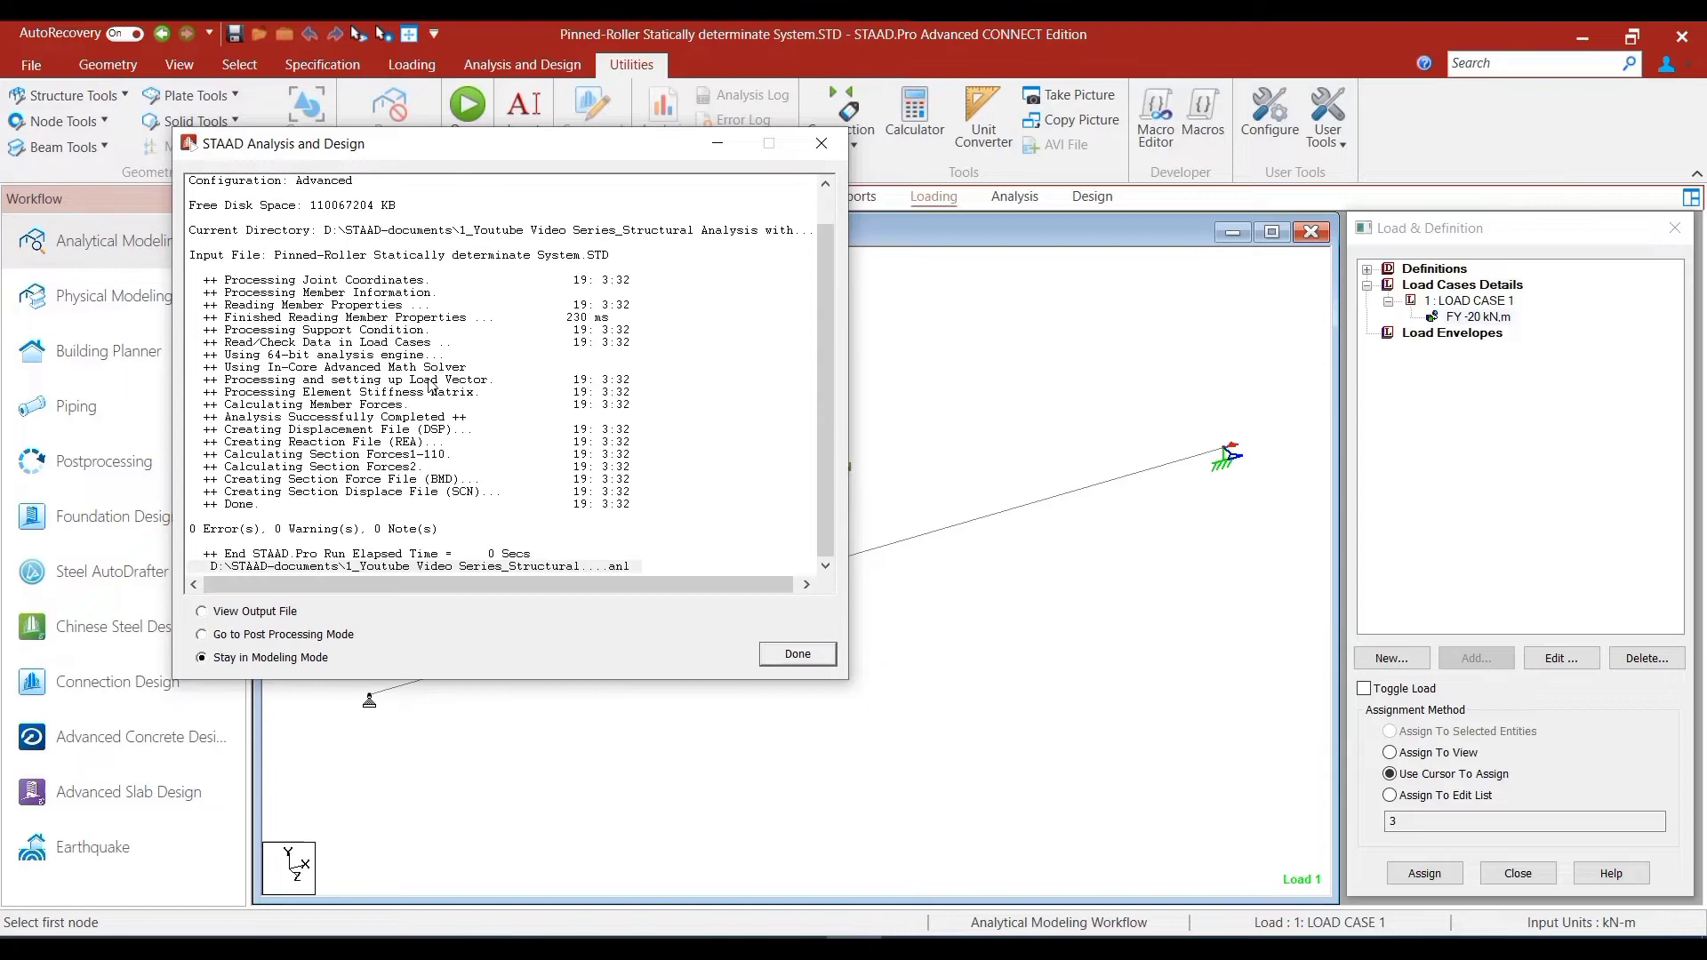
left_click(313, 634)
left_click(797, 655)
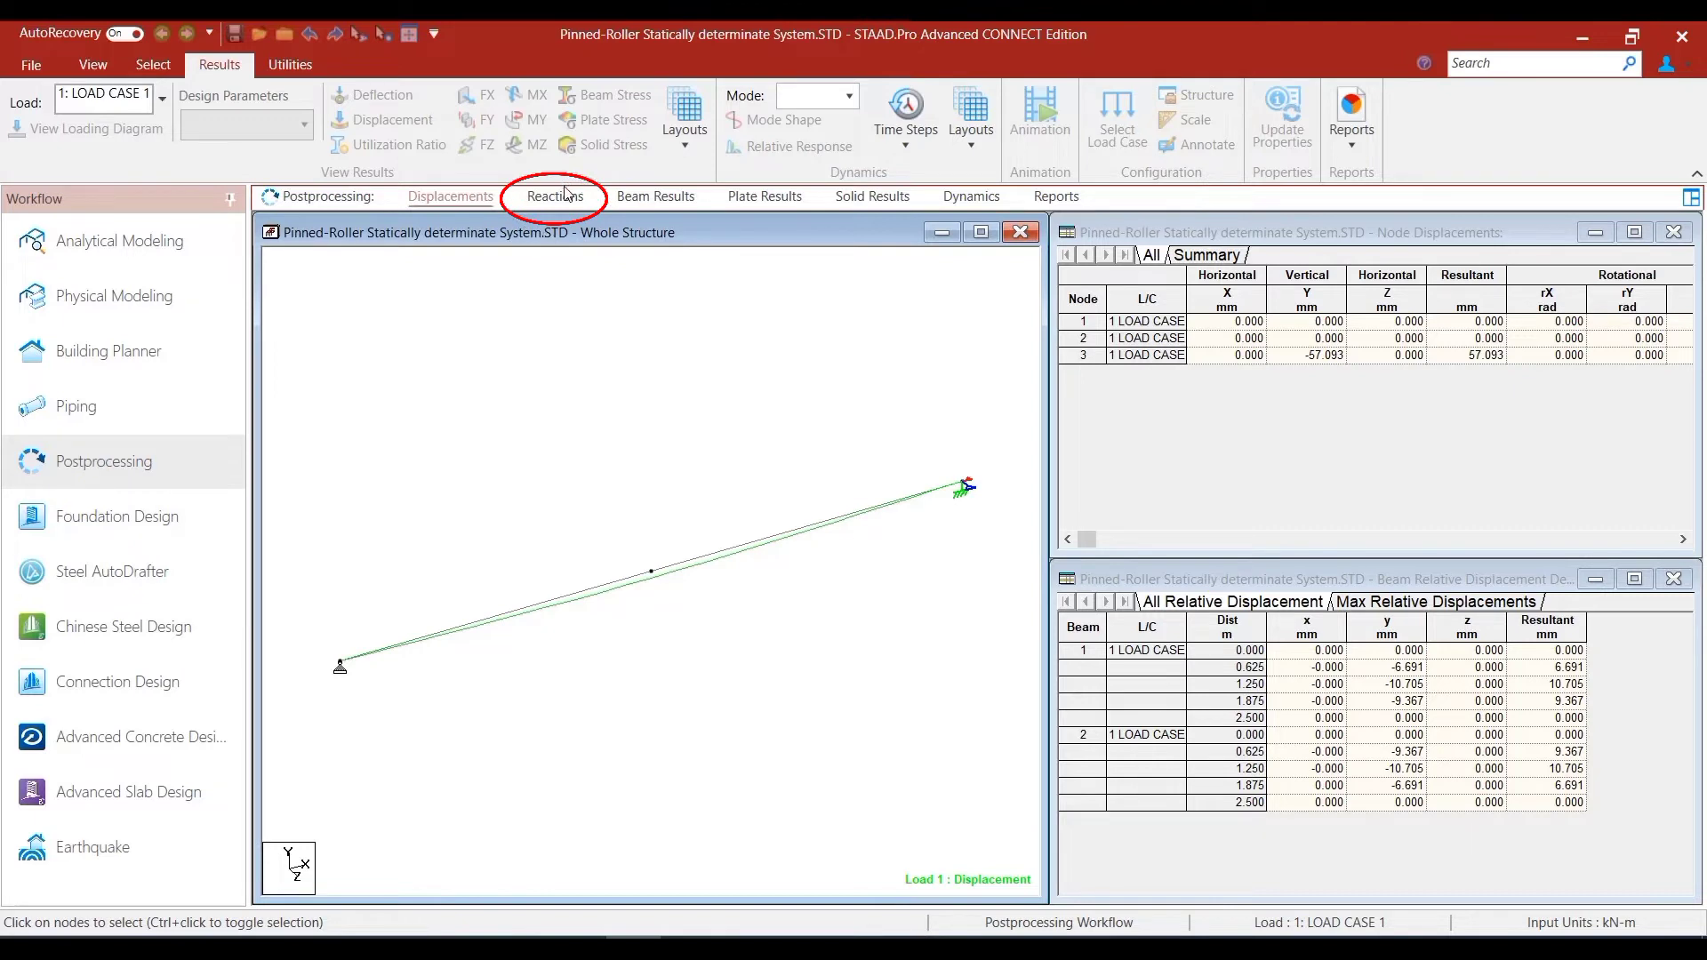
- Inspect the 10 kN support reactions and maximized Statics Check Results, then return to Analytical Modeling
left_click(555, 197)
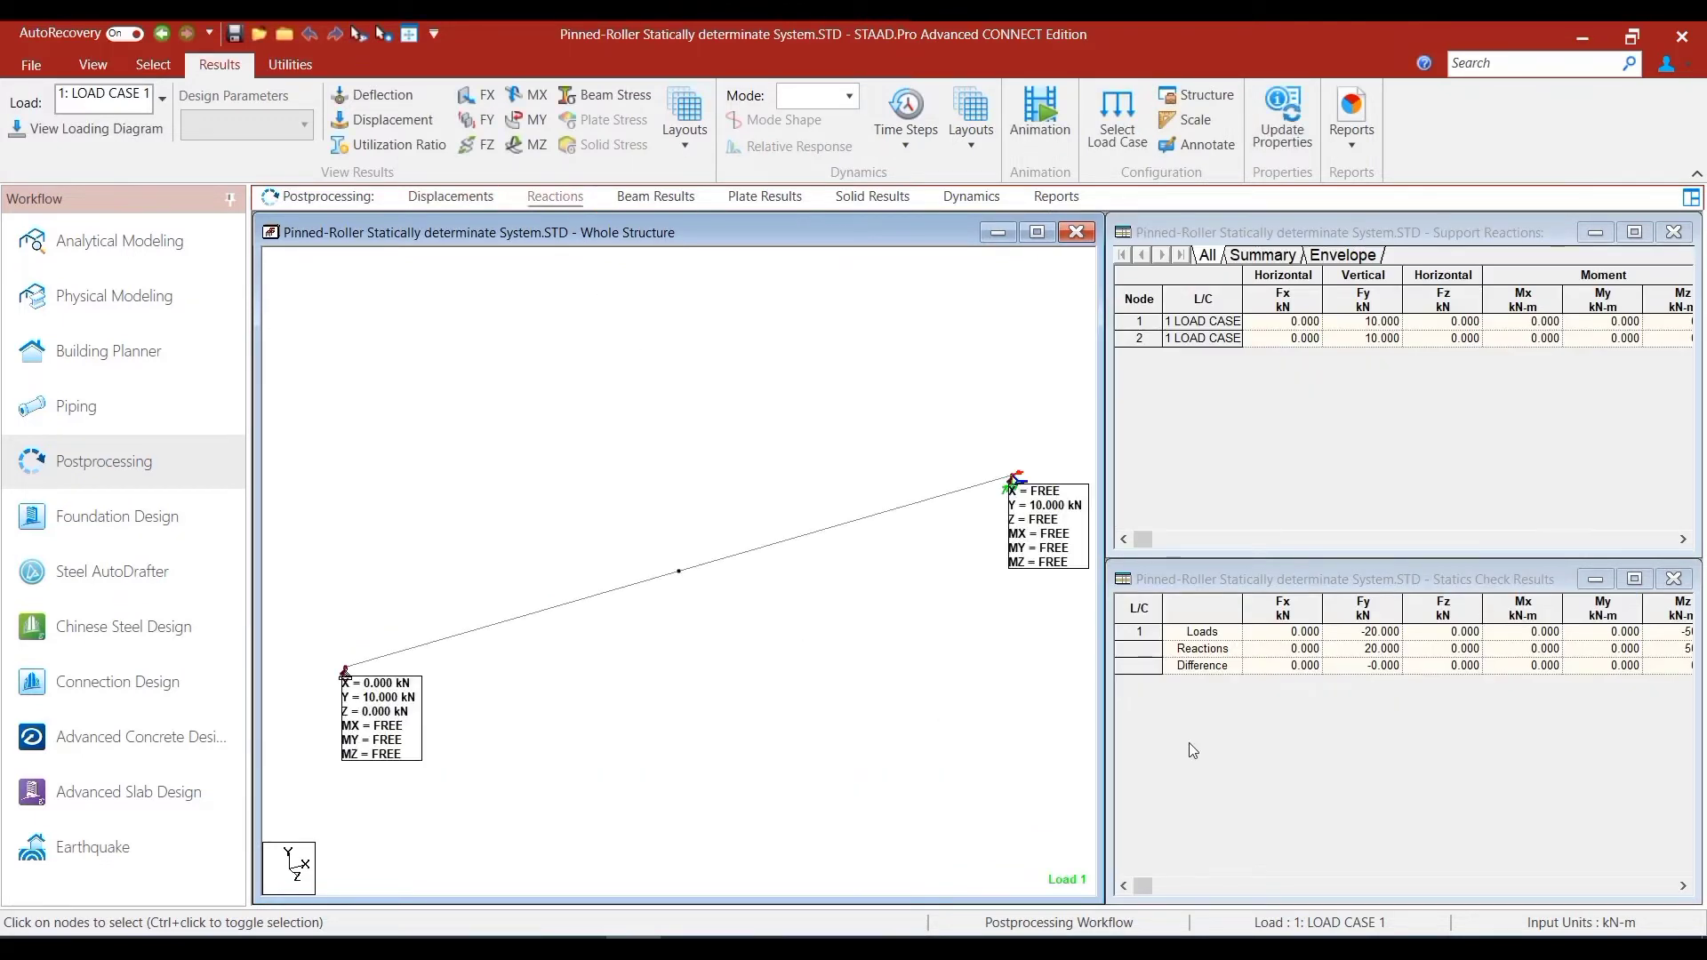
left_click(1428, 574)
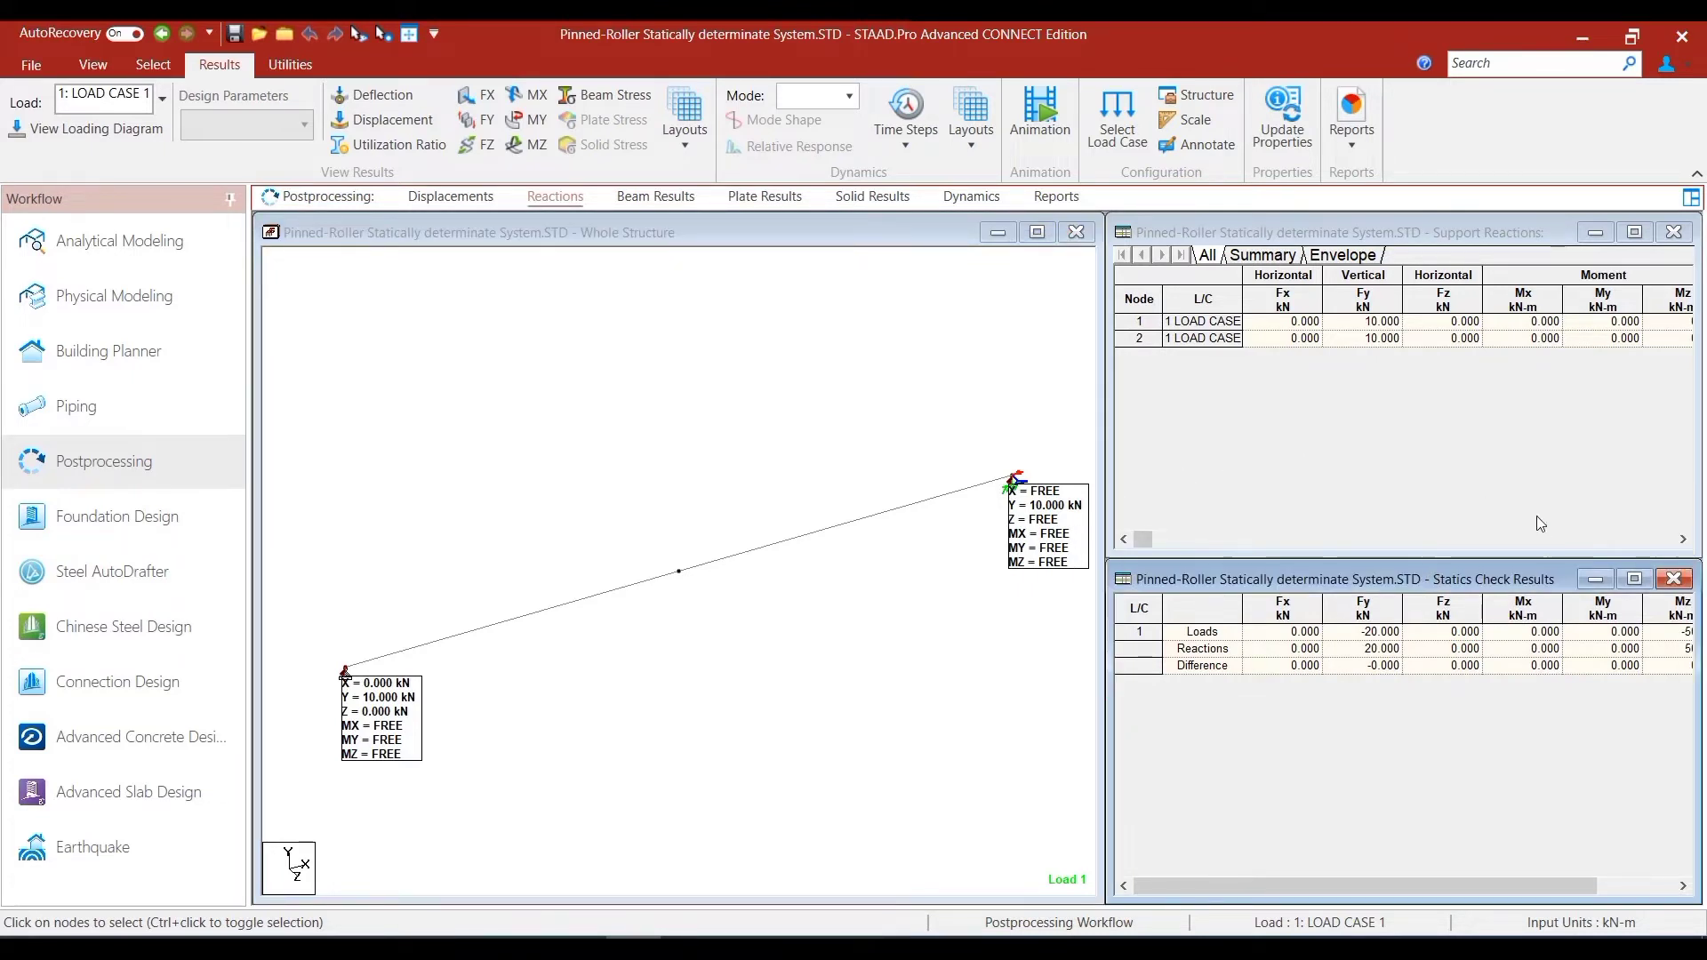
left_click(1635, 580)
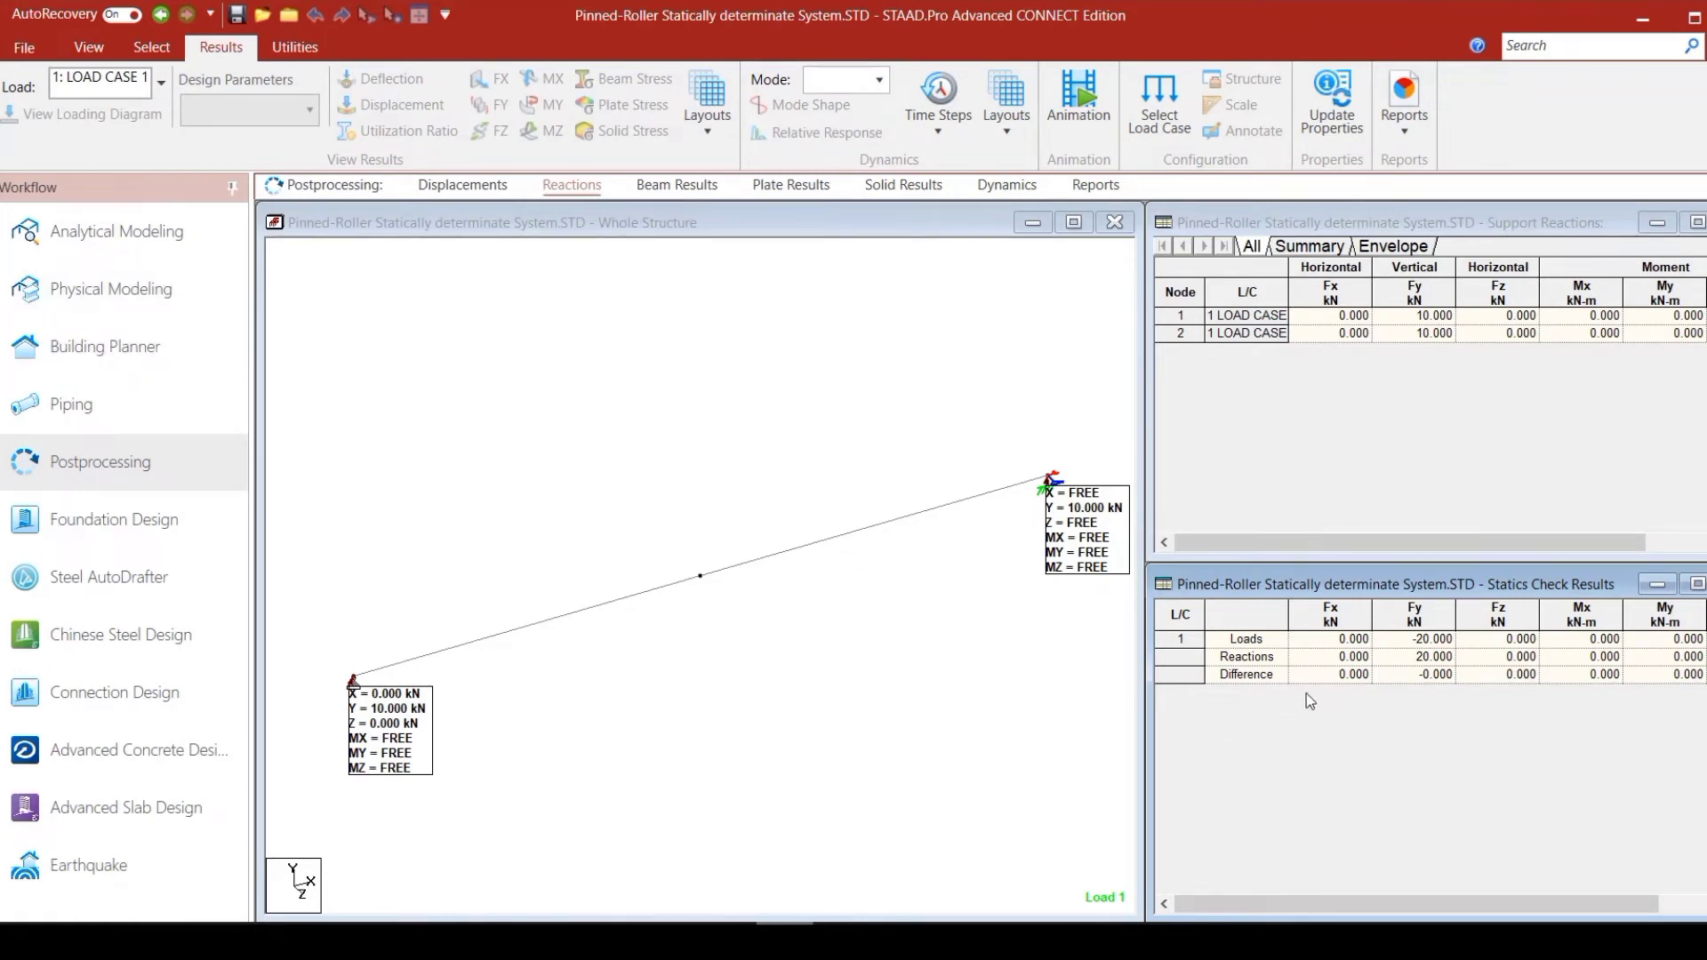
left_click(142, 252)
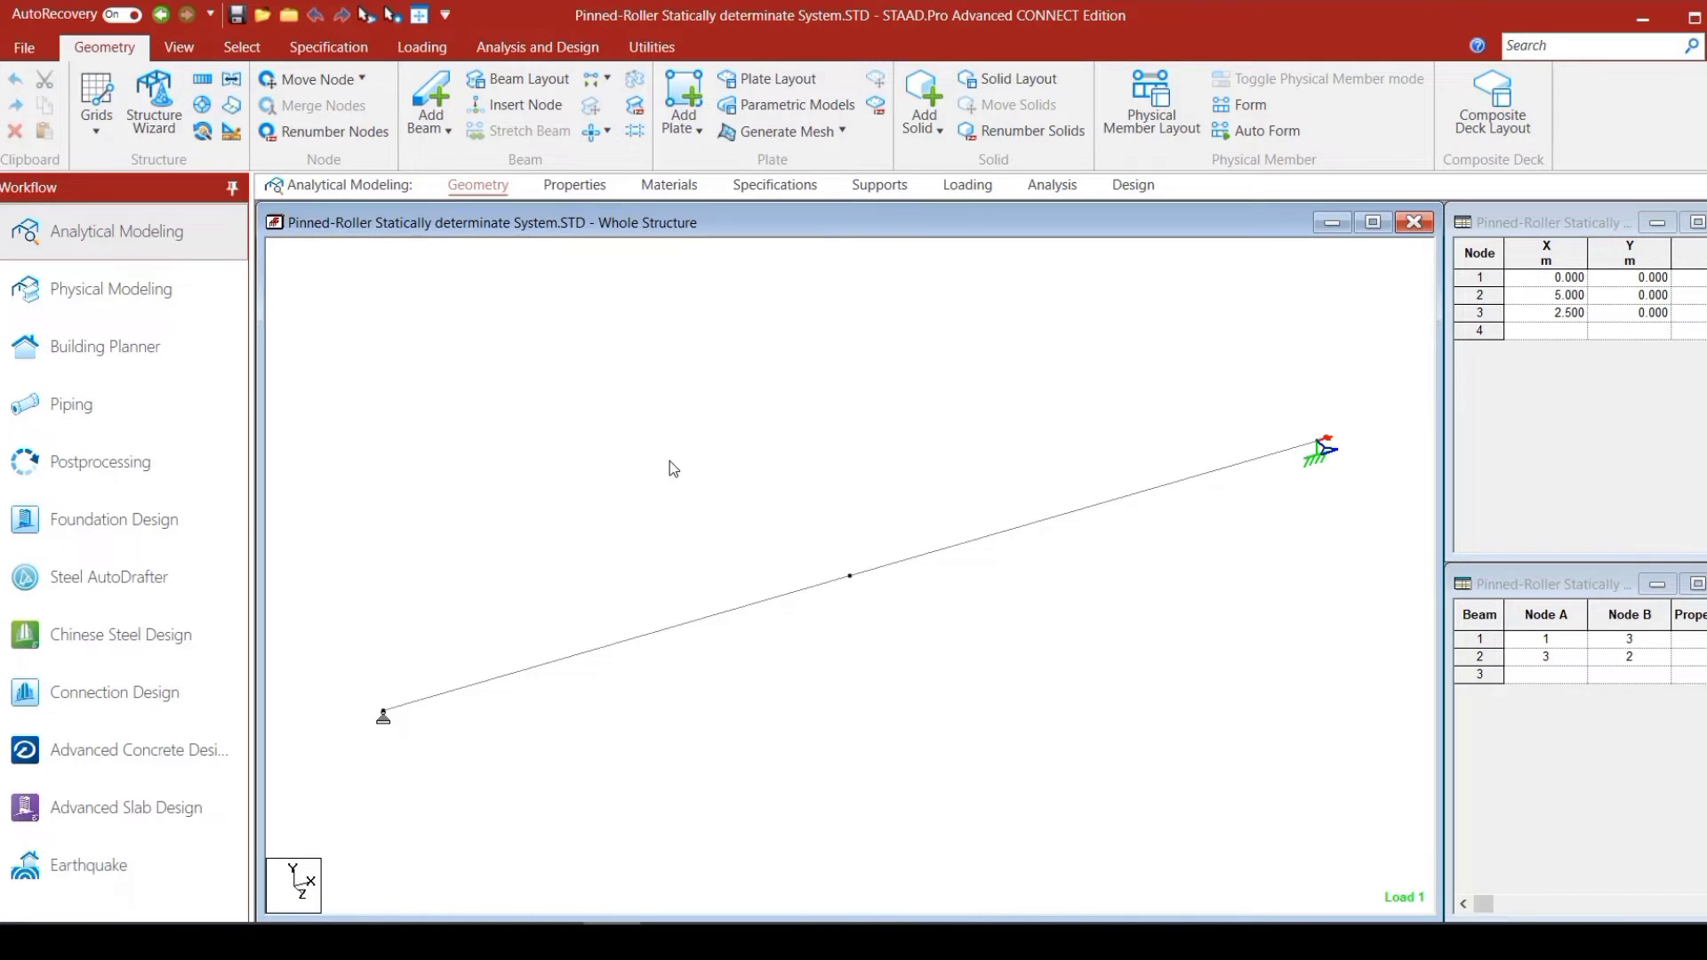
- Enable Show Axes At Org (I) in the Labels settings so X, Y, Z axes appear at the origin
right_click(893, 408)
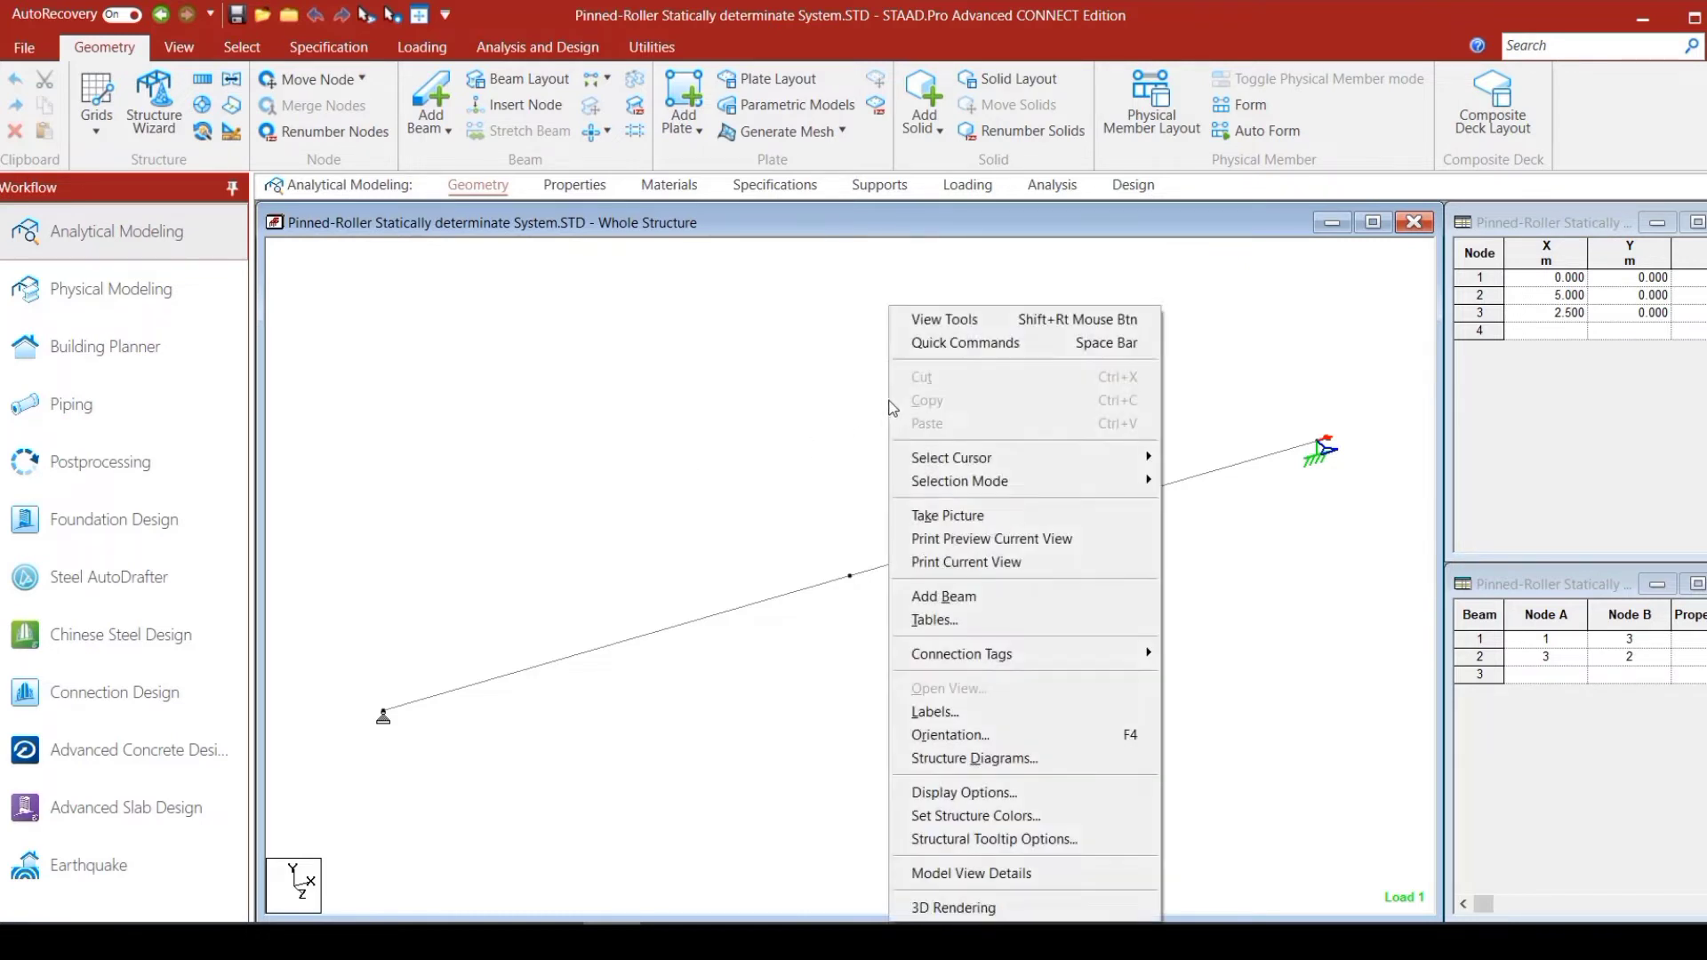
left_click(960, 711)
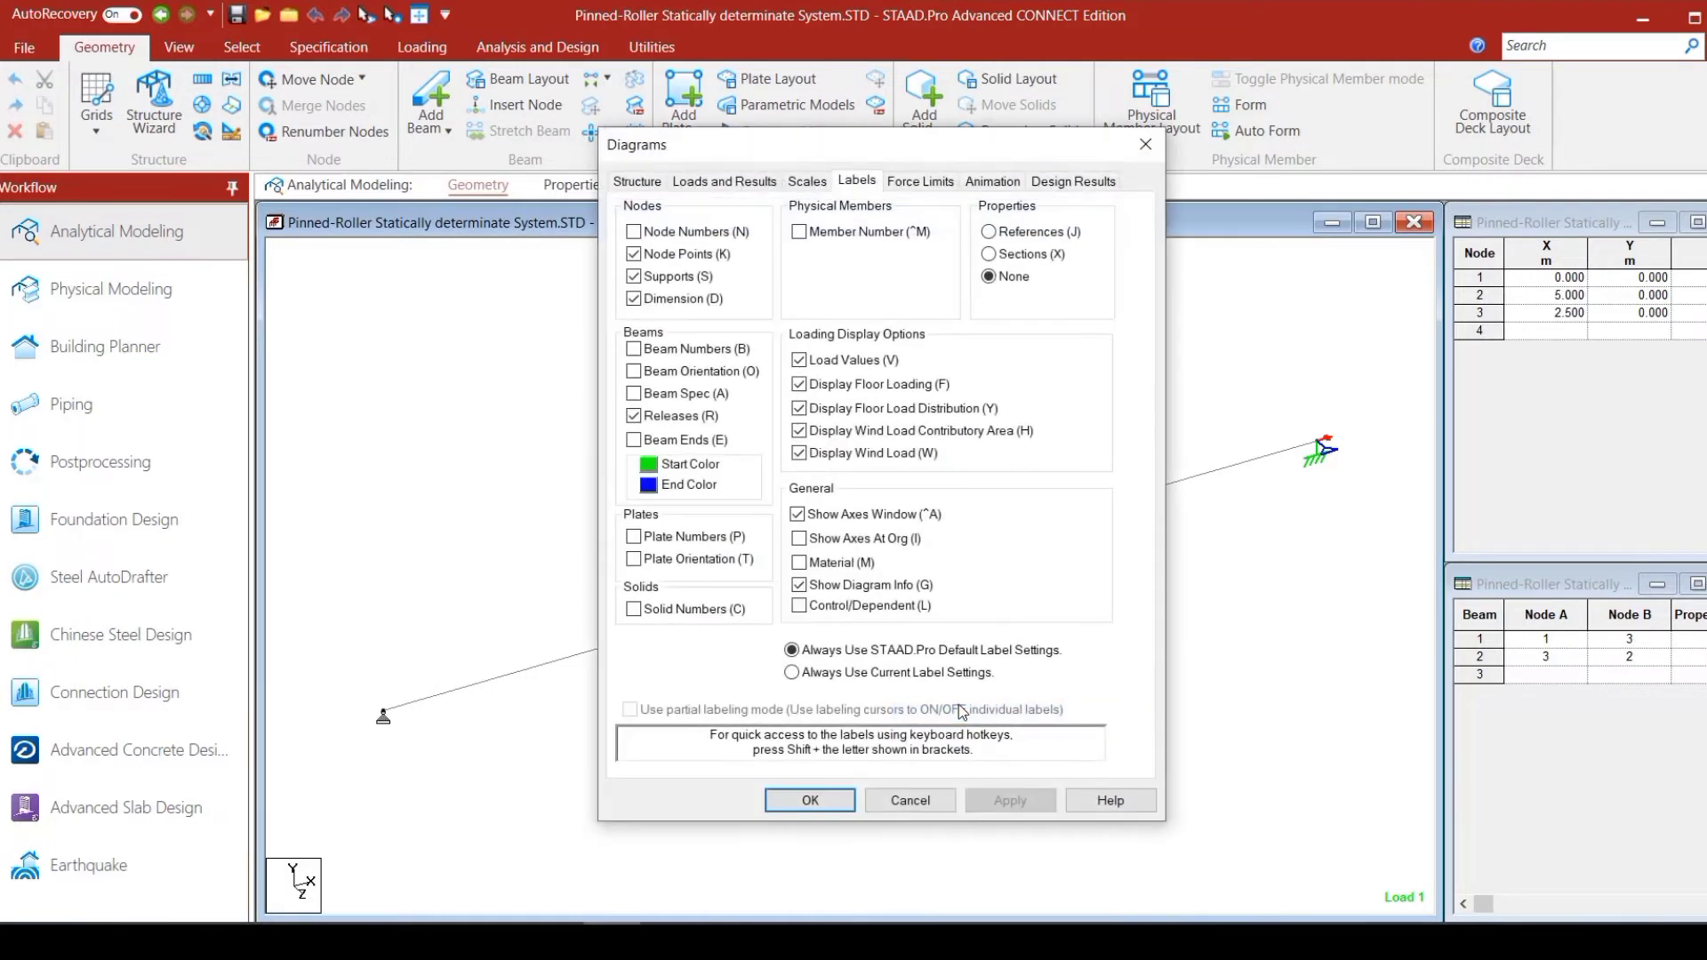
left_click(798, 539)
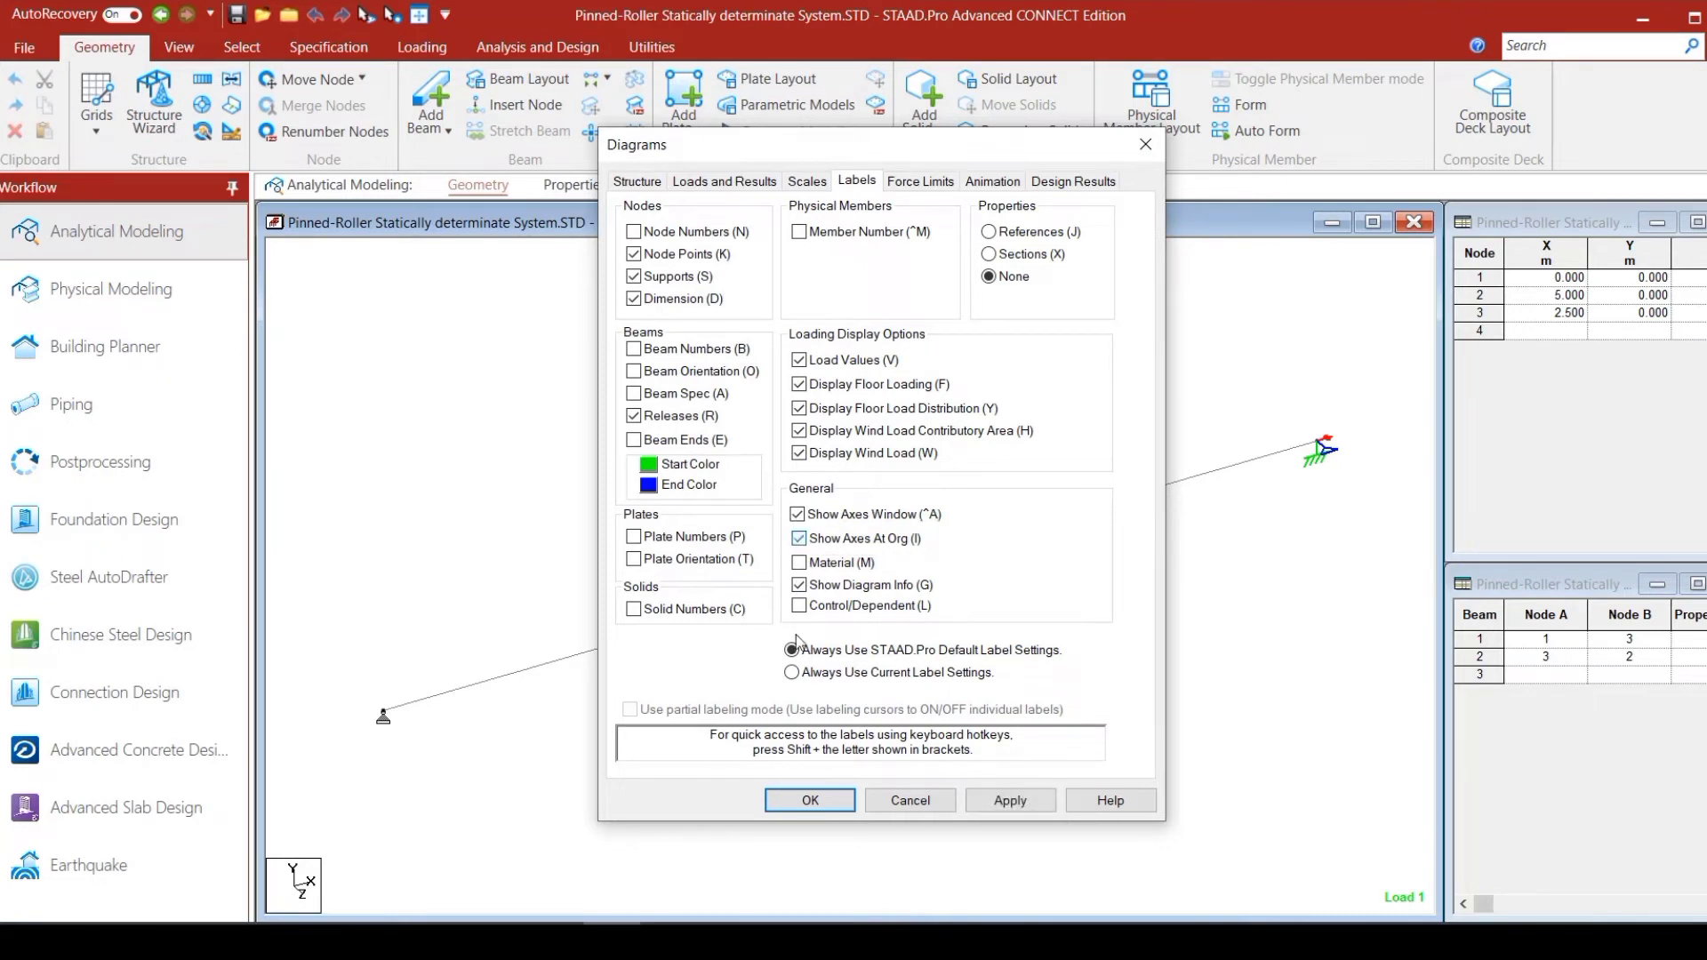
left_click(994, 800)
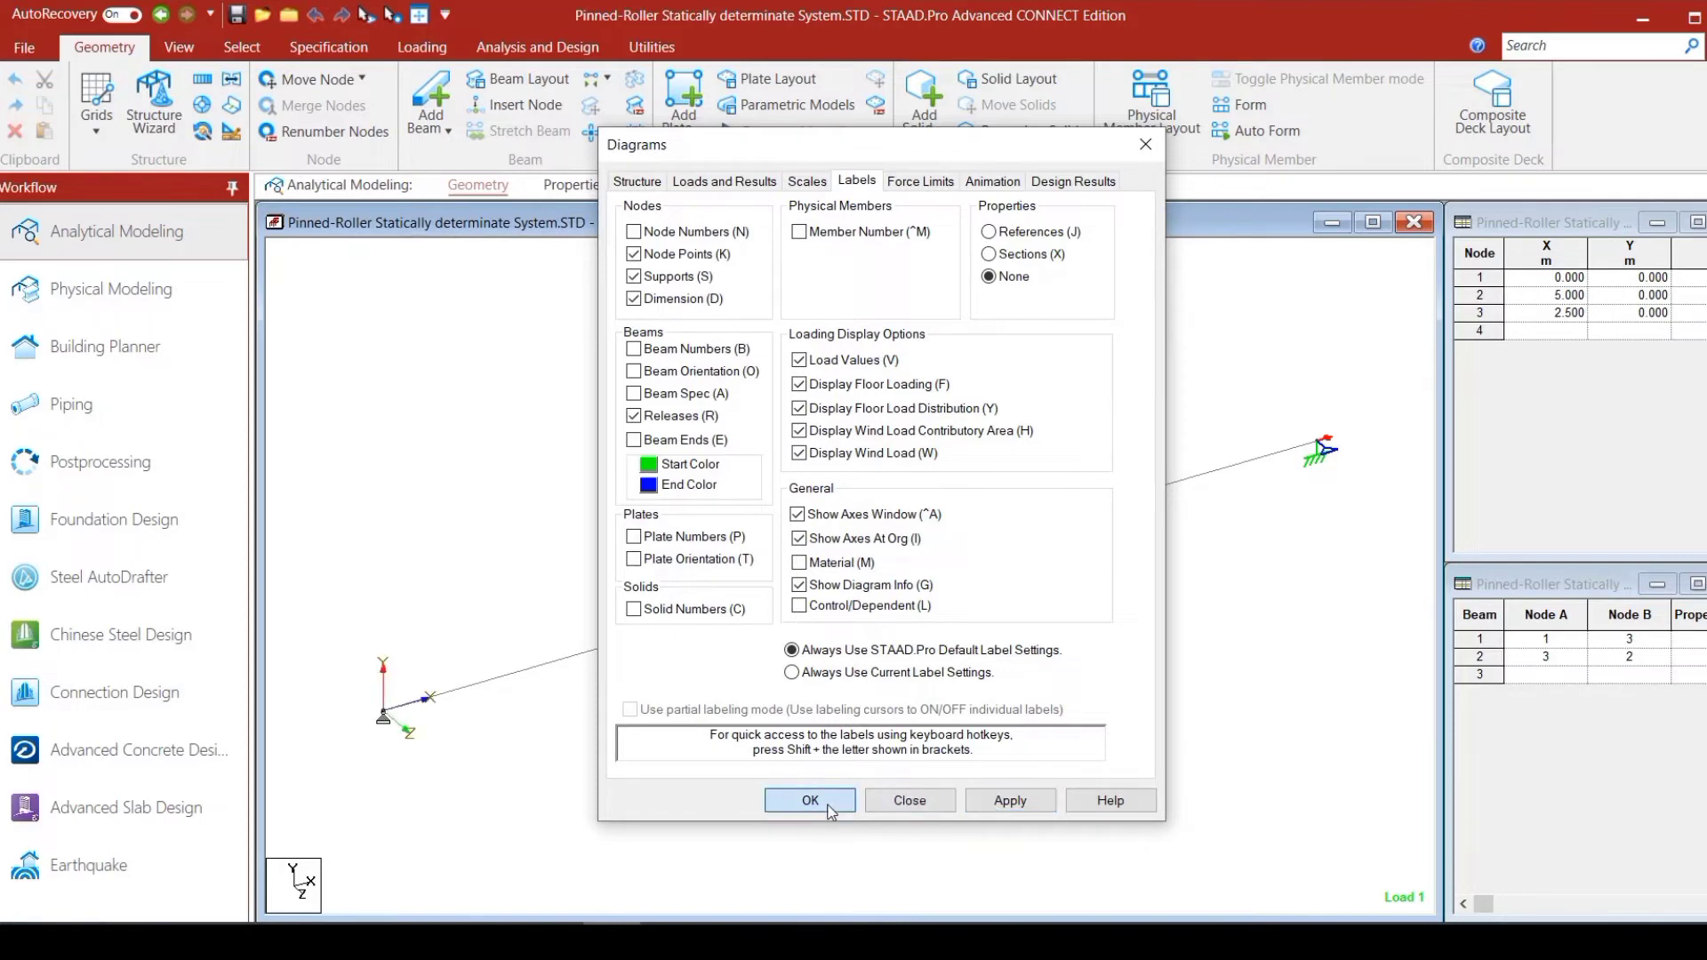
left_click(811, 800)
scroll(482, 758, "up", 2)
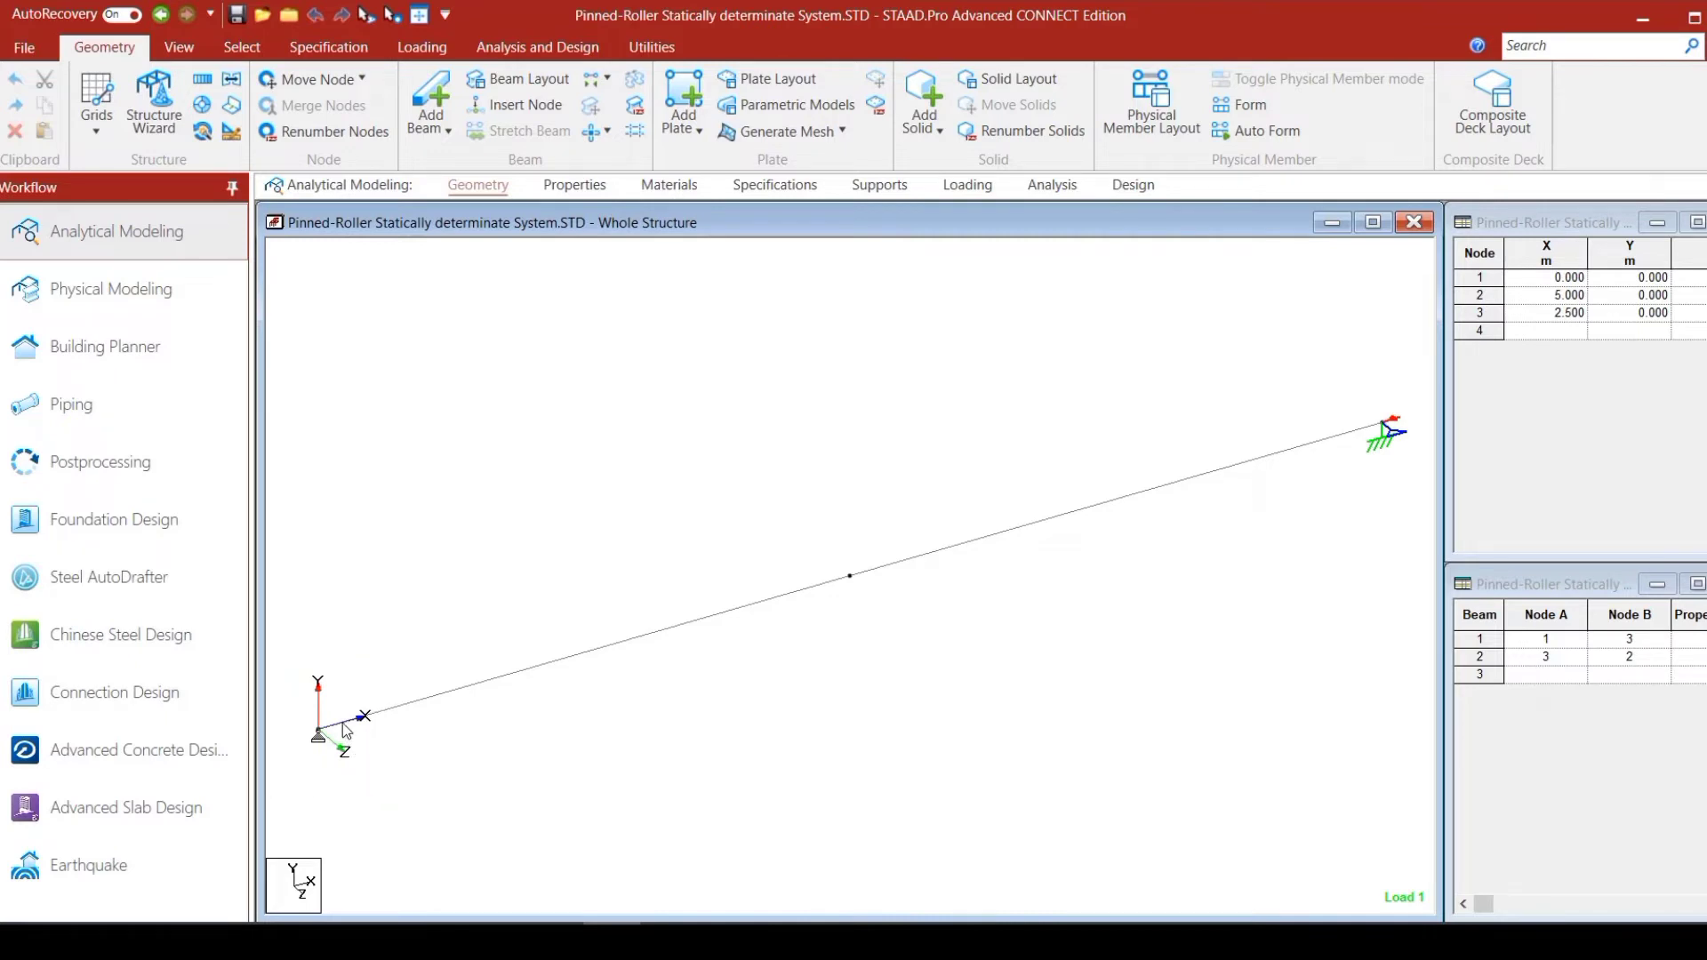
- Switch to Front View so the two-beam model lies horizontal with origin axes at node 1
mouse_move(346, 731)
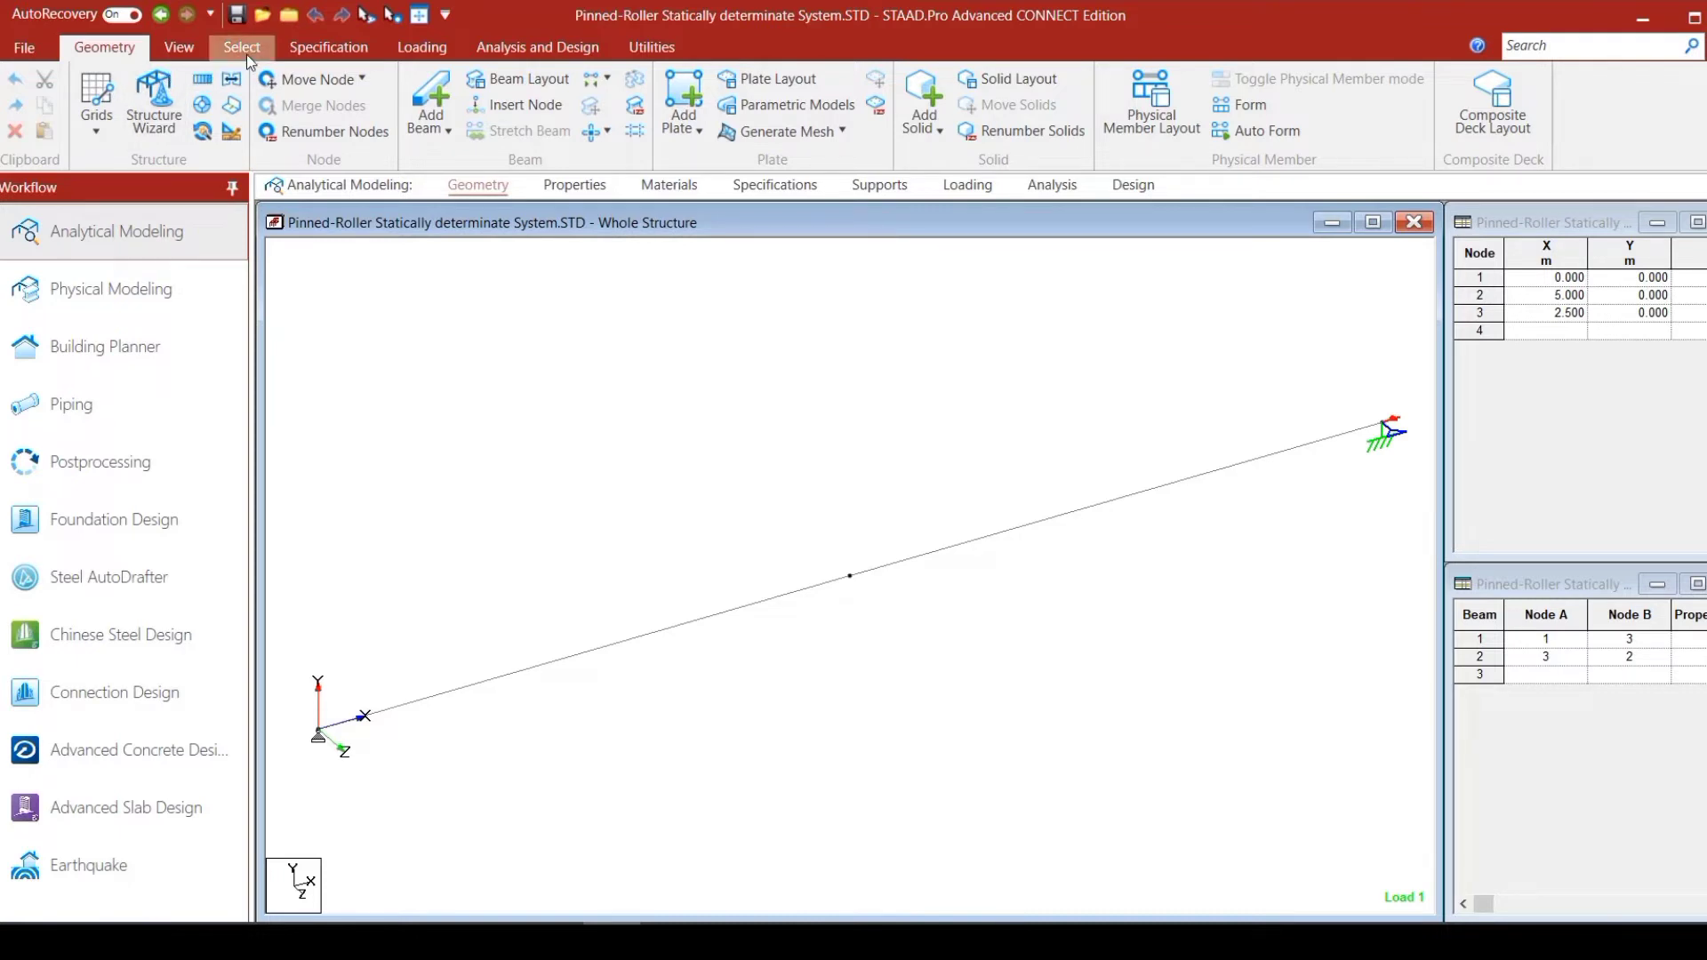
left_click(179, 47)
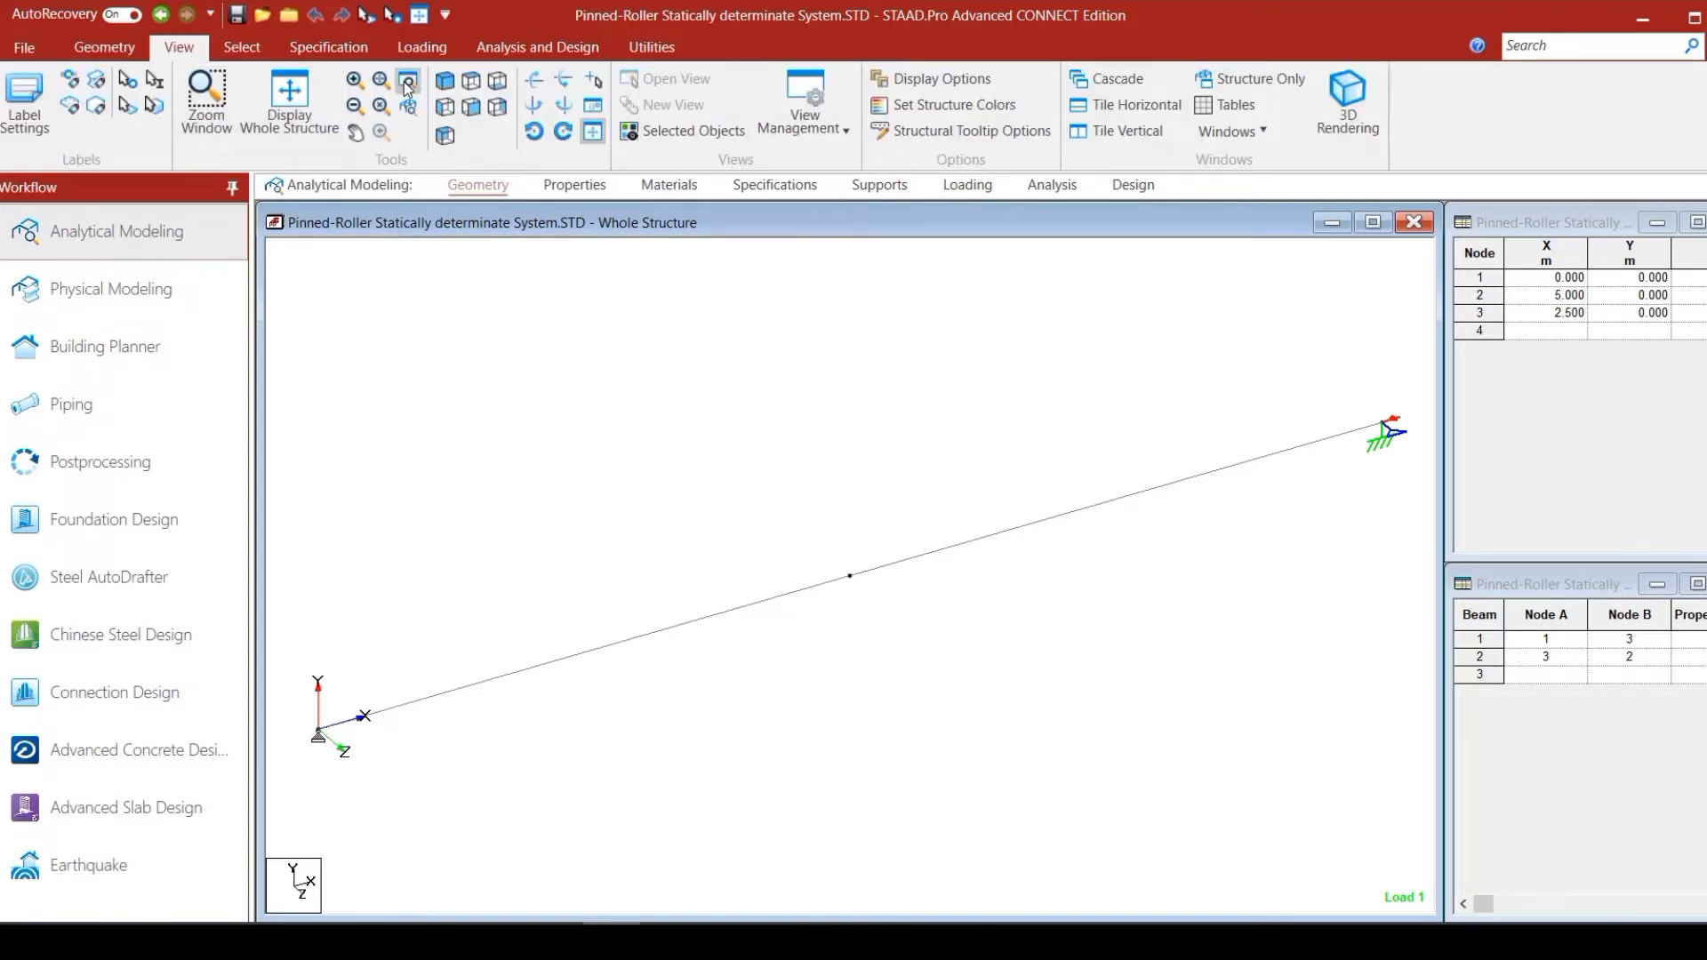
left_click(468, 107)
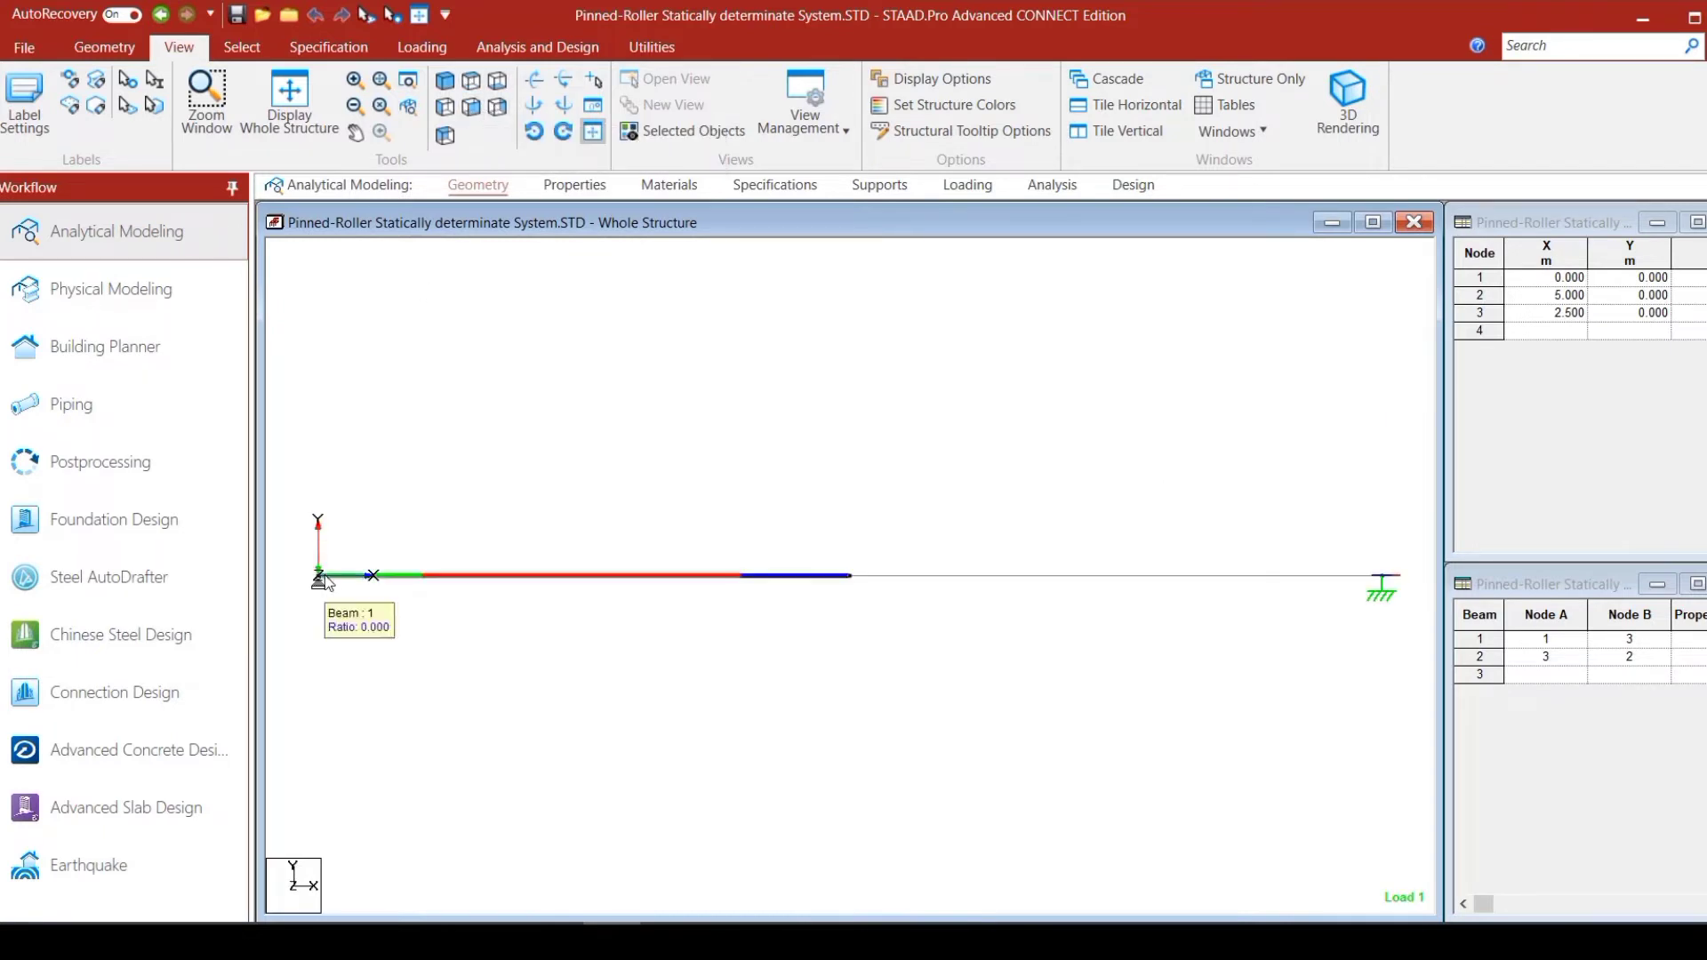
left_click(380, 579)
left_click(313, 518)
left_click(317, 585)
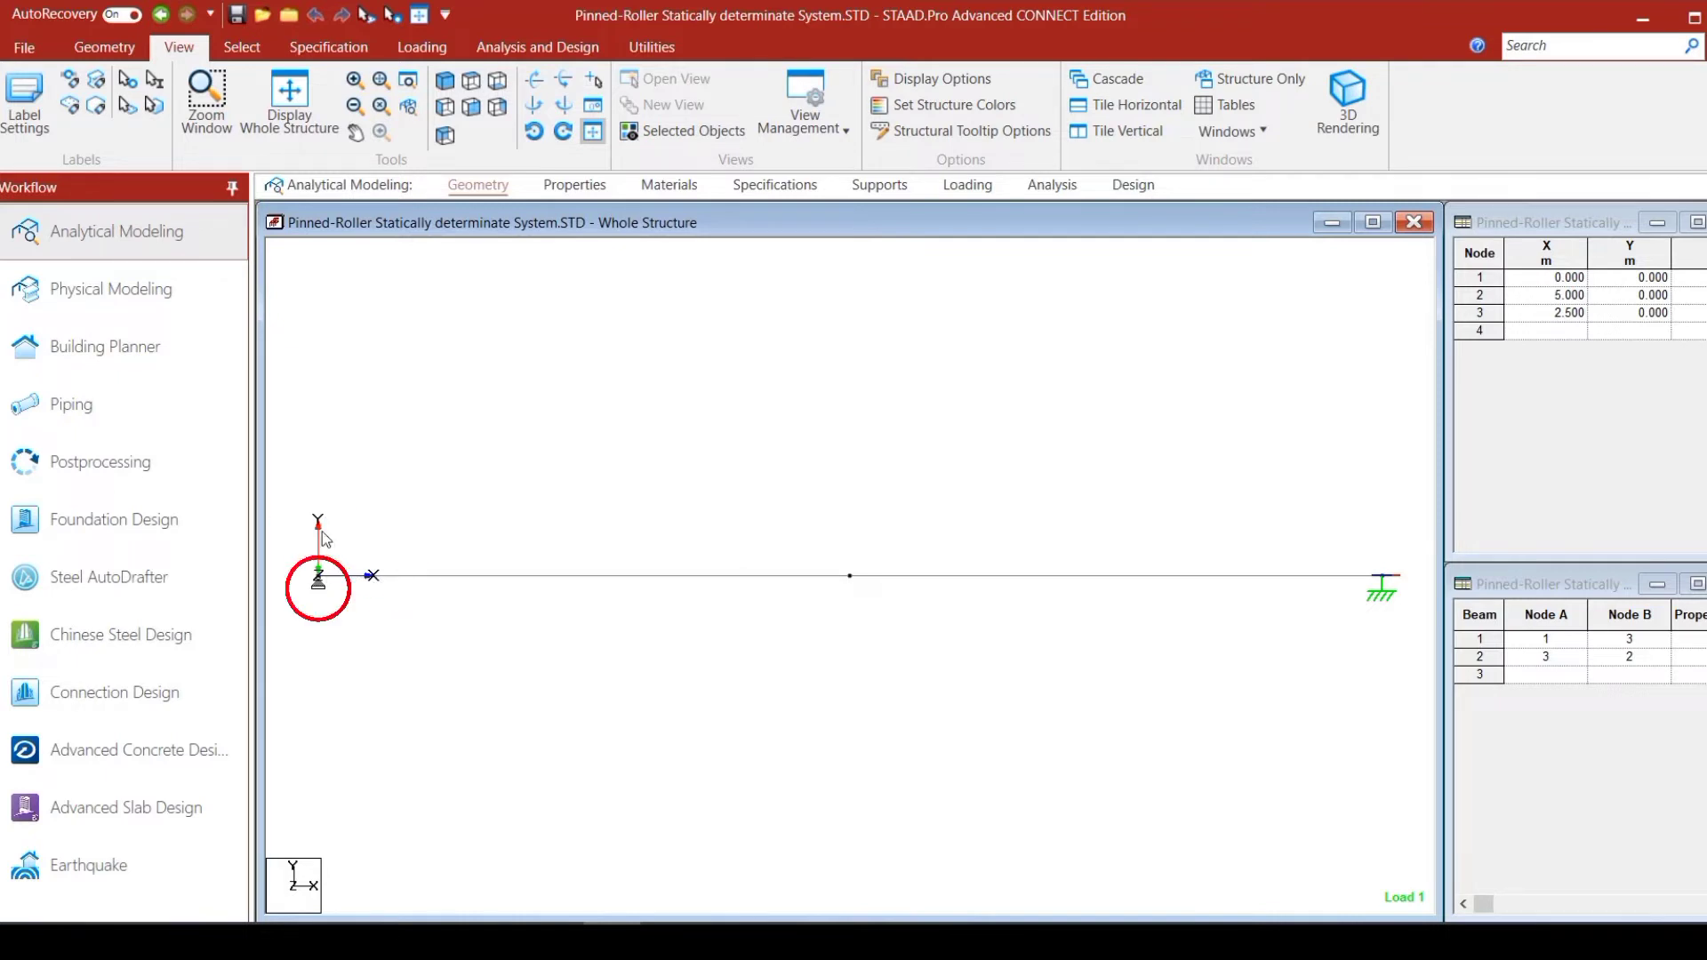